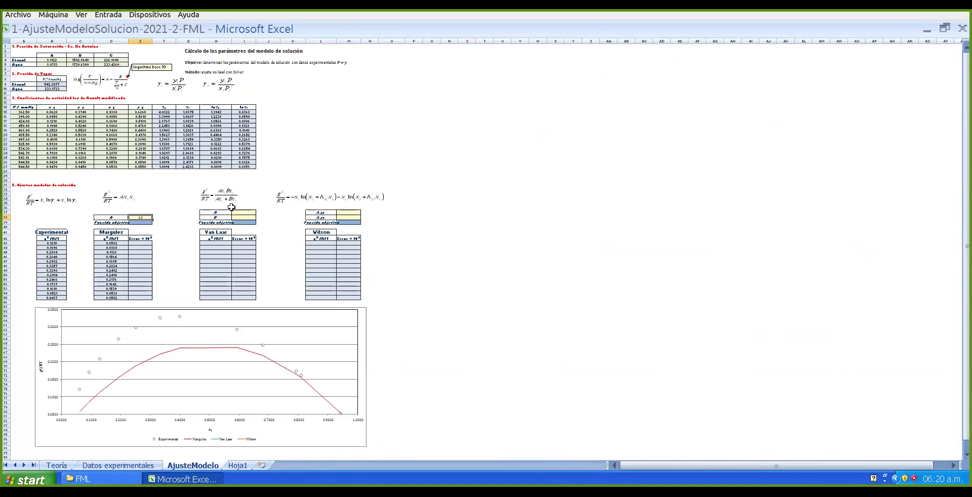
- Try 1.5 as the Margules parameter A against the experimental points in the chart
key(Return)
key(Up)
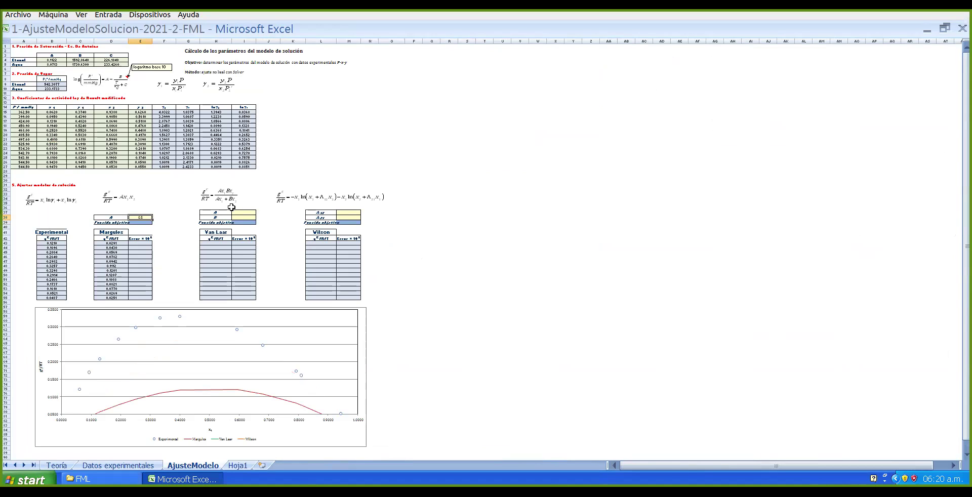
text(1.5)
key(Return)
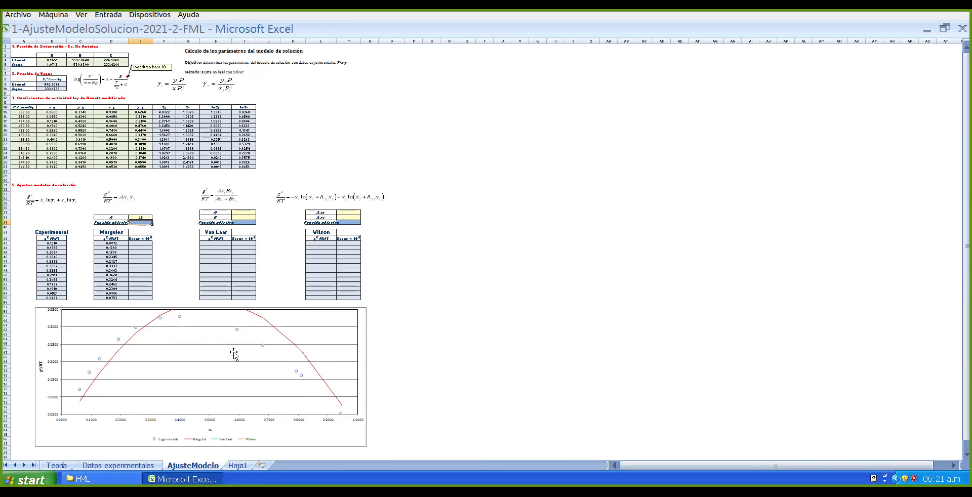
scroll(76, 319, up, 5)
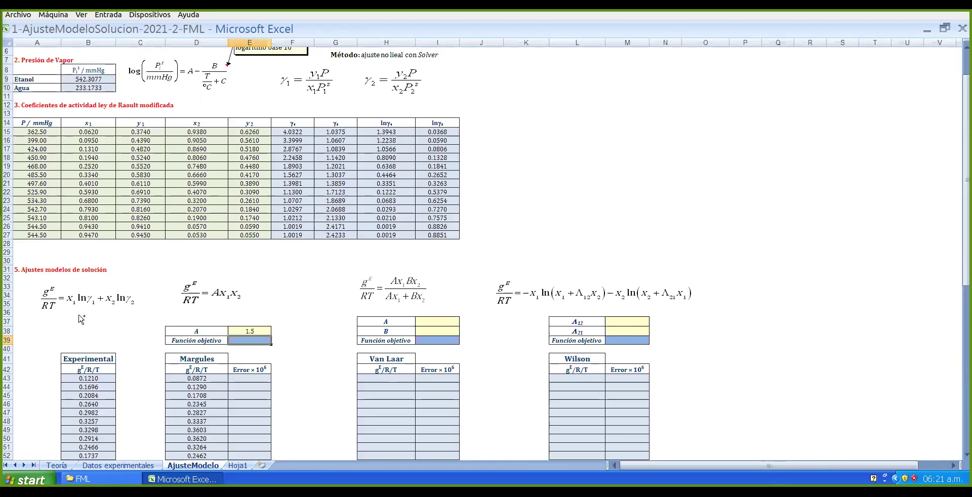
scroll(329, 281, down, 5)
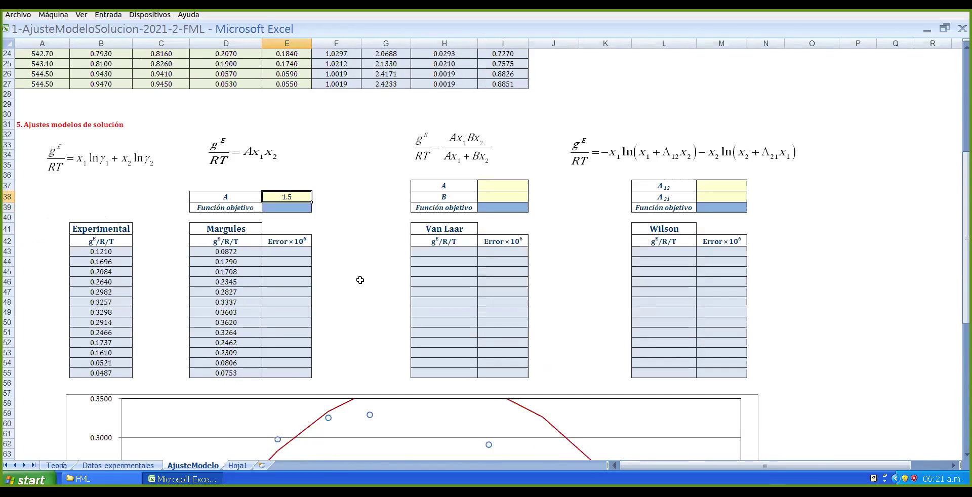
- Set the Margules parameter A in E38 to 1
text(1)
key(Return)
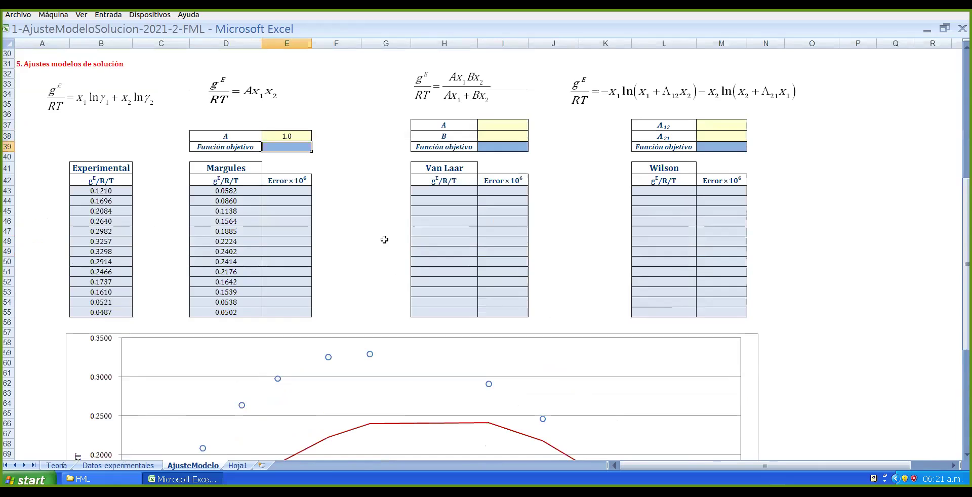
scroll(321, 210, down, 1)
- Enter the squared difference between experimental and Margules gE/RT in E43 as =(B43-D43)^2
click(297, 161)
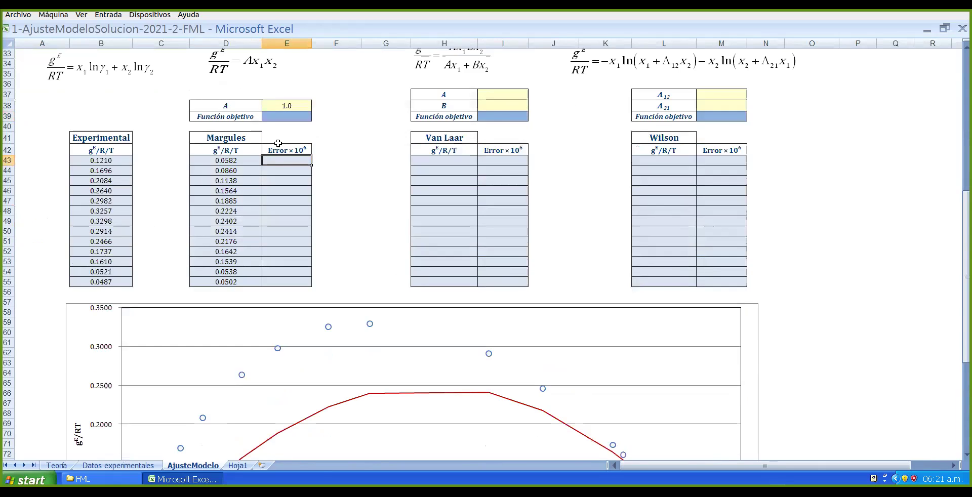
click(225, 117)
click(296, 115)
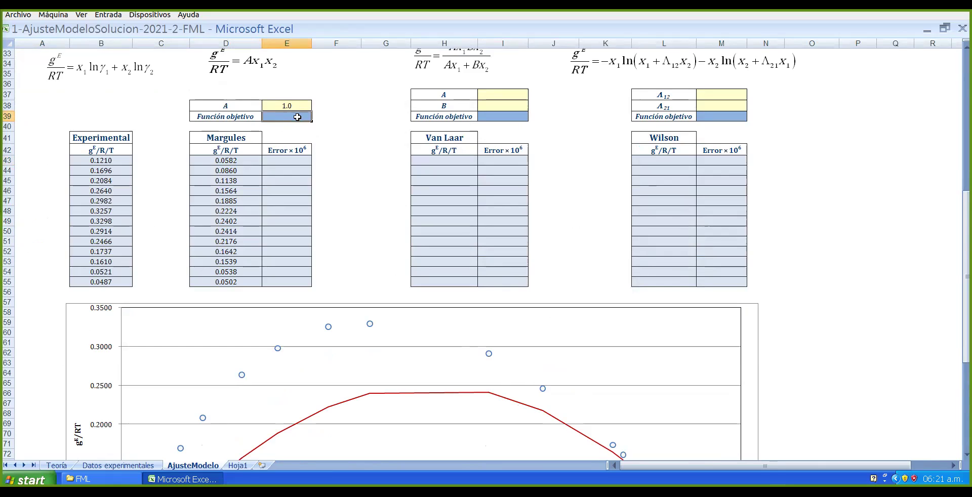
click(303, 159)
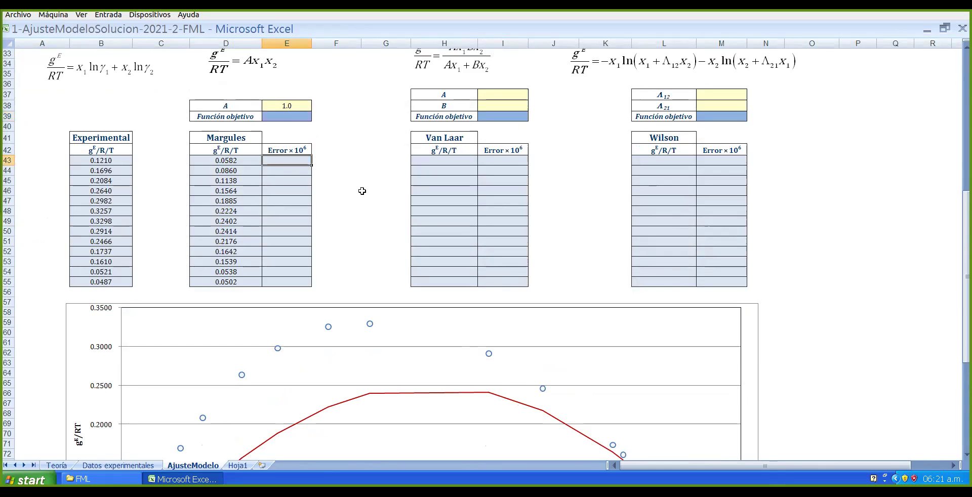
scroll(157, 212, up, 2)
scroll(152, 233, down, 2)
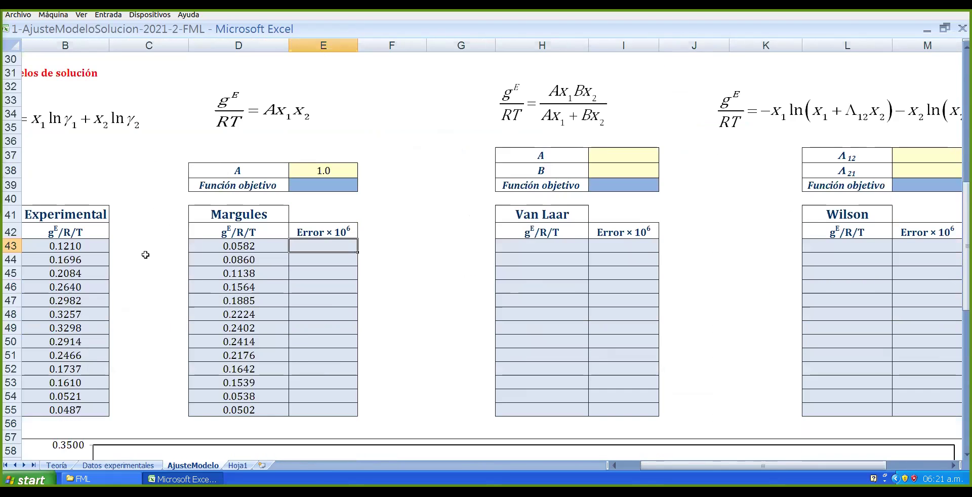
text(=()
click(103, 249)
text(-)
click(210, 246)
text()^2)
key(ctrl+Return)
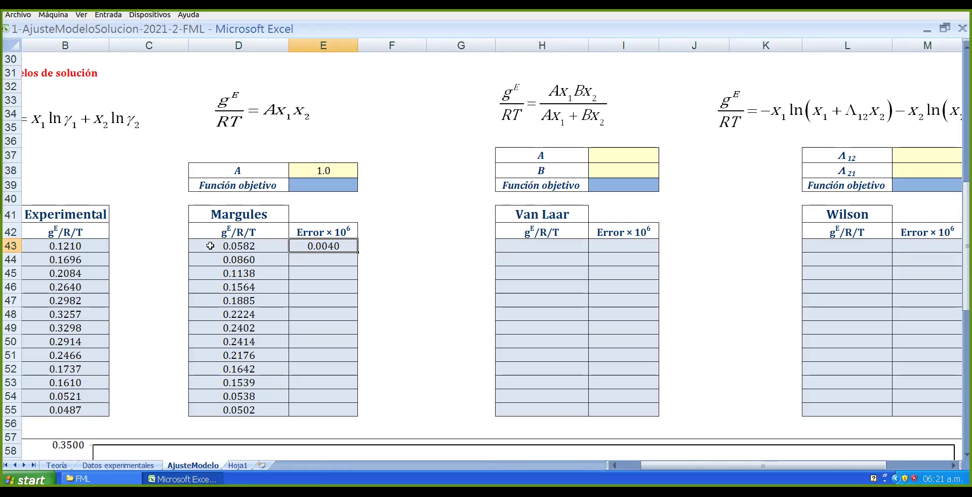
- Scale the Margules error formula in E43 by appending *10^6
key(F2)
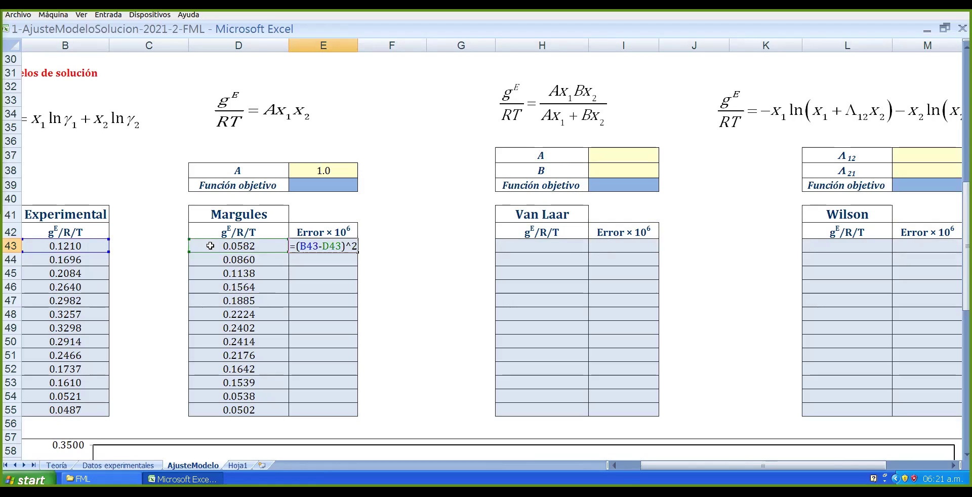
text(*10^)
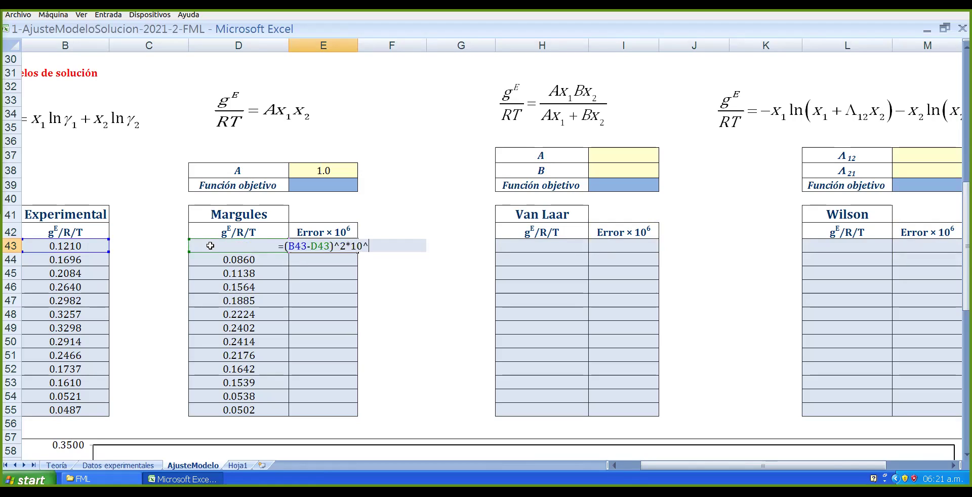
text(6)
key(Return)
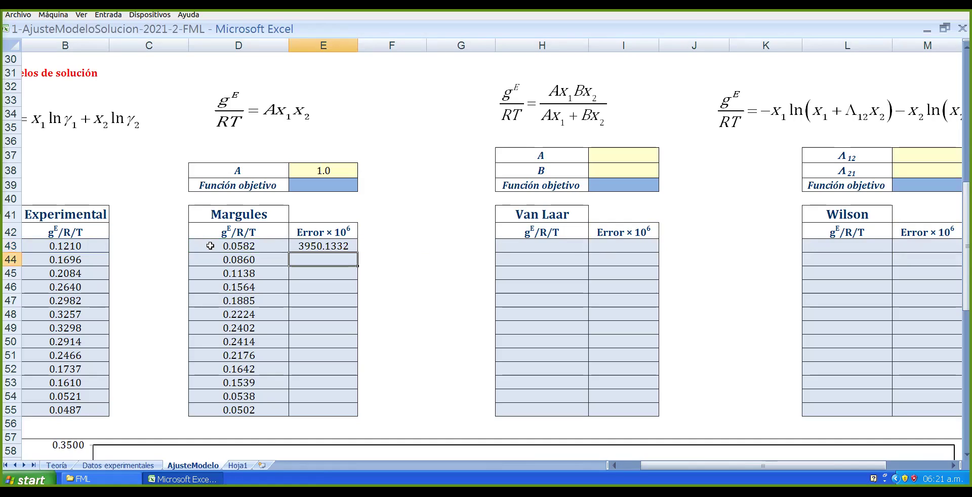
- Copy the Margules error formula from E43 down through E55
click(264, 176)
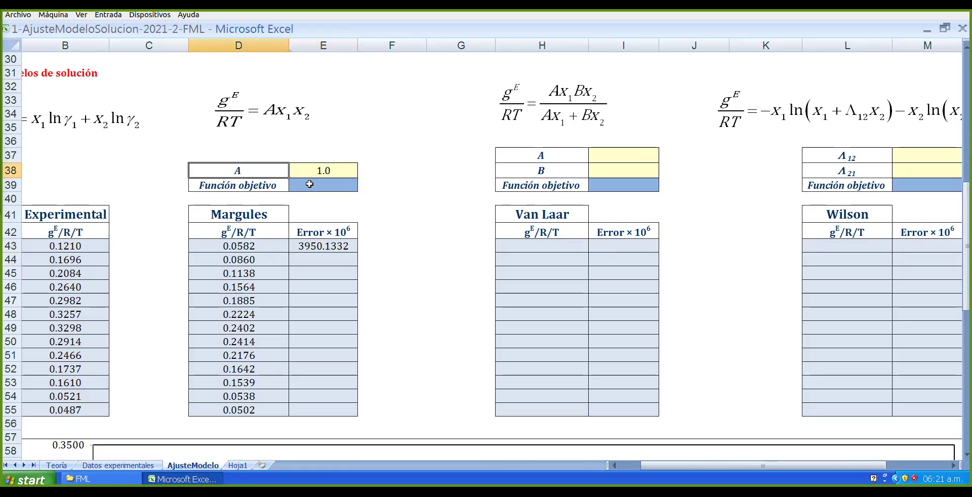
click(350, 246)
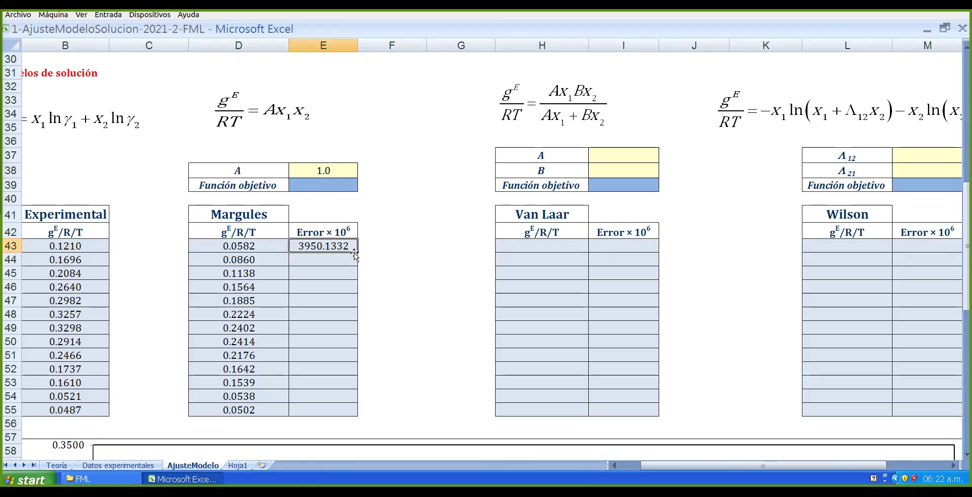
drag(358, 253, 357, 415)
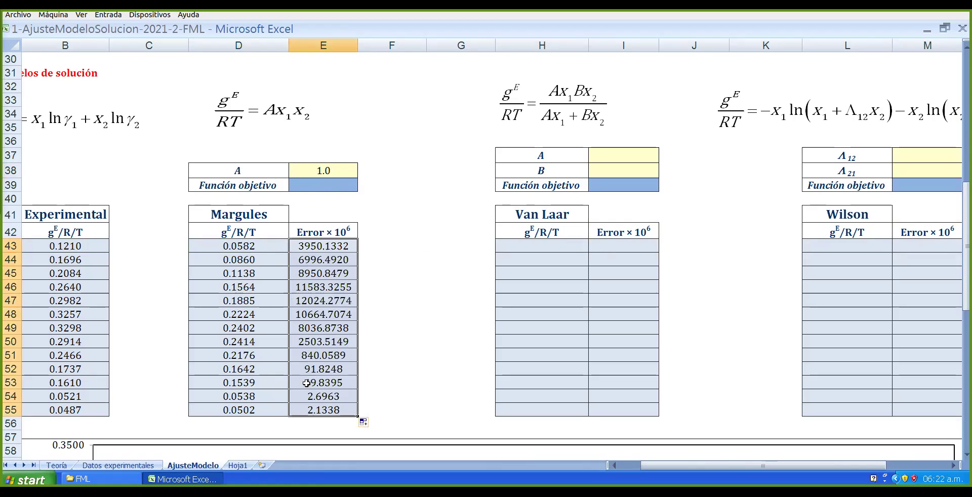
click(431, 299)
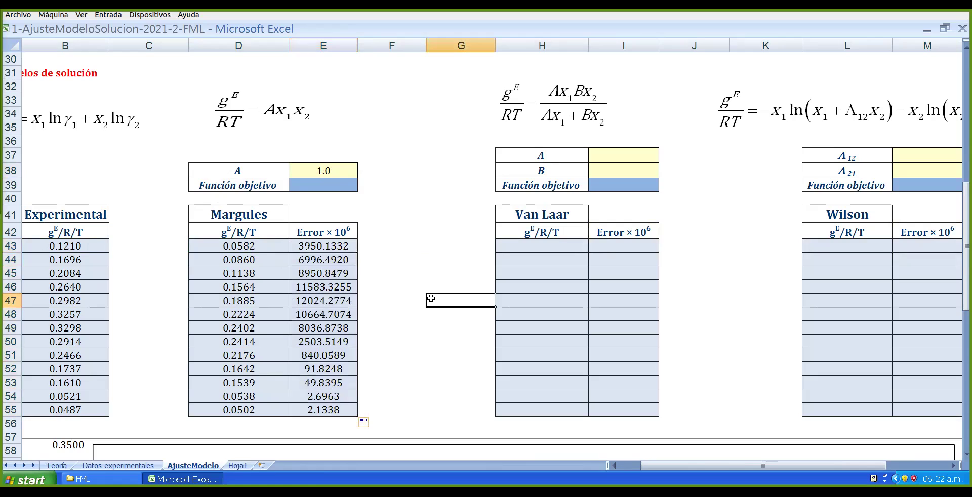
- Enter the Margules objective function in E39 as the sum of the errors, =SUMA(E43:E55)
drag(337, 247, 329, 411)
click(332, 188)
text(=s)
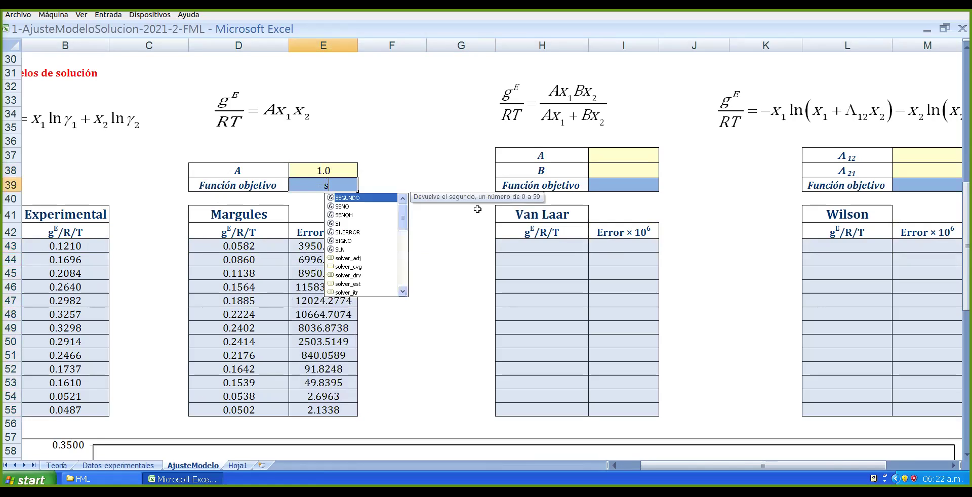
text(uma()
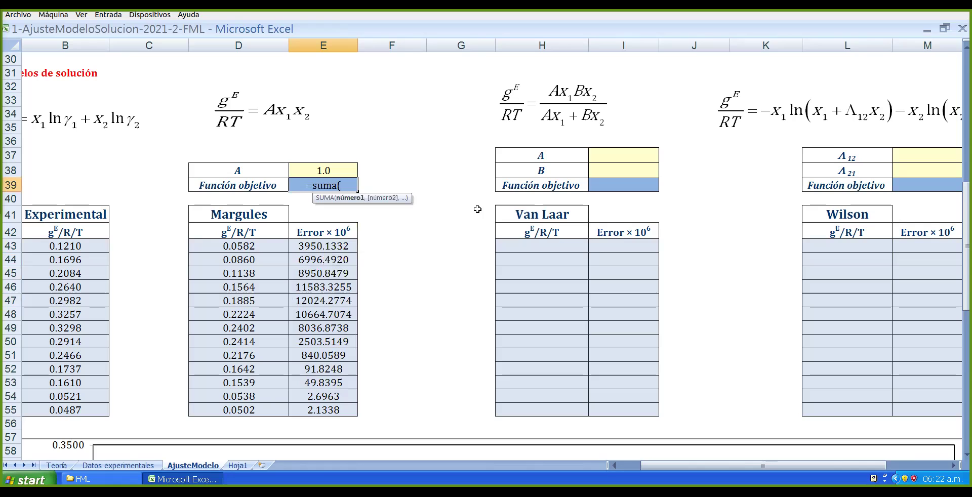
drag(340, 248, 341, 410)
text())
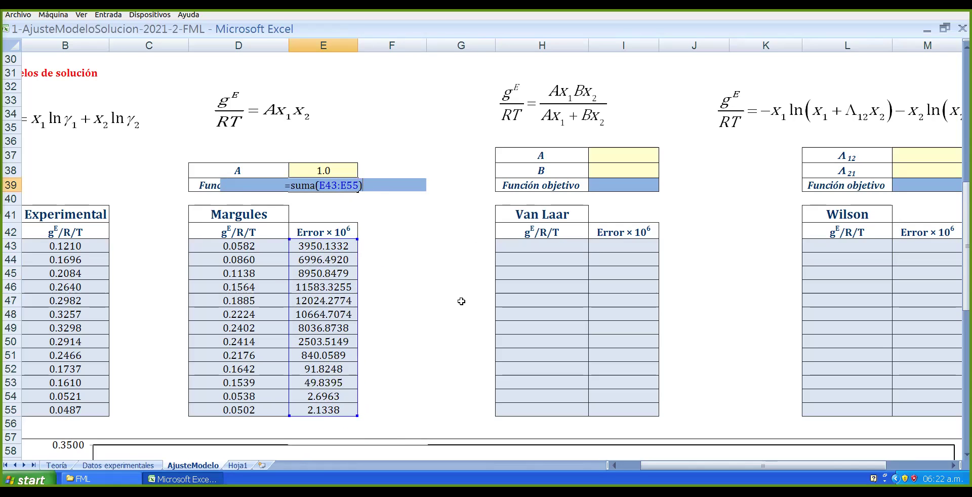
key(Return)
- Review the Margules objective function and compare the model curve with the experimental points in the chart
scroll(458, 300, down, 3)
scroll(354, 304, down, 3)
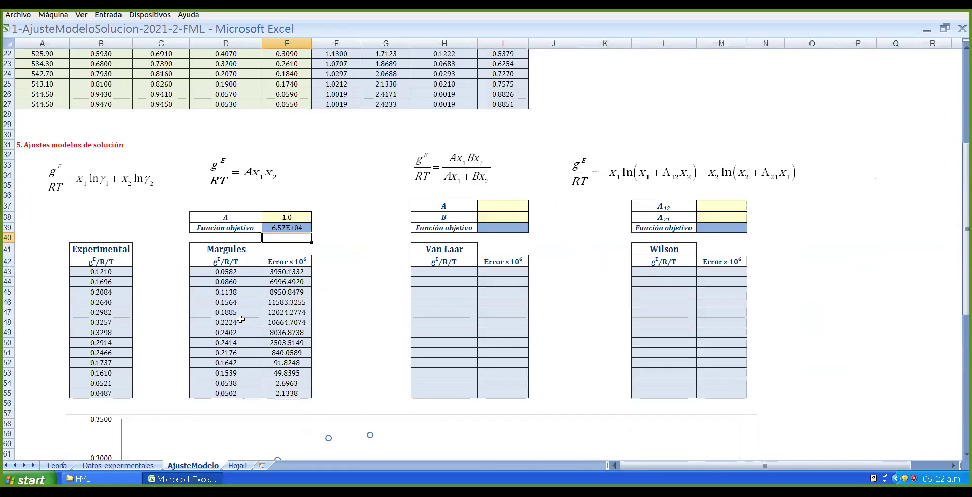
click(281, 197)
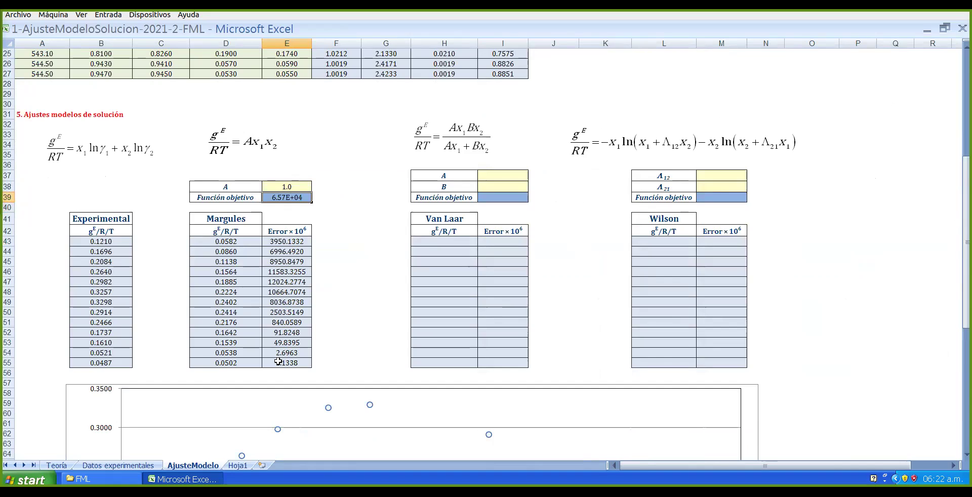
scroll(280, 287, down, 6)
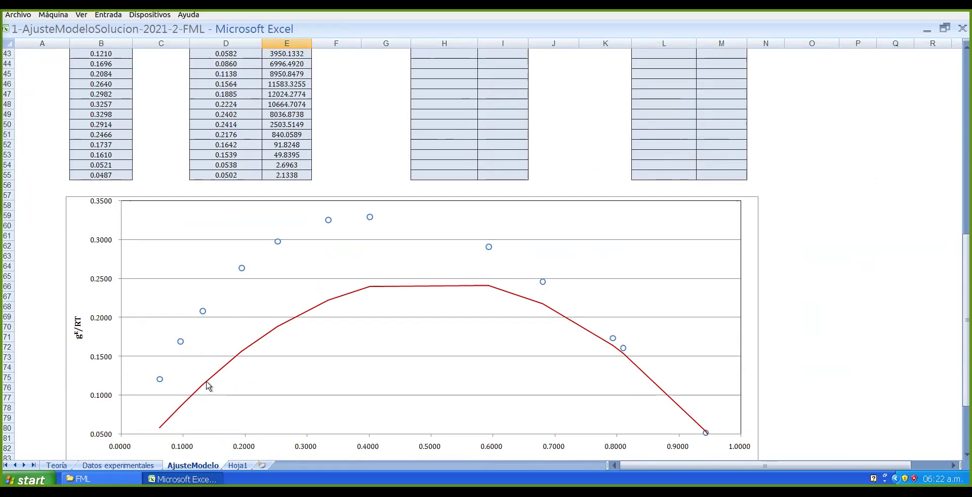
scroll(208, 386, down, 4)
scroll(386, 369, up, 3)
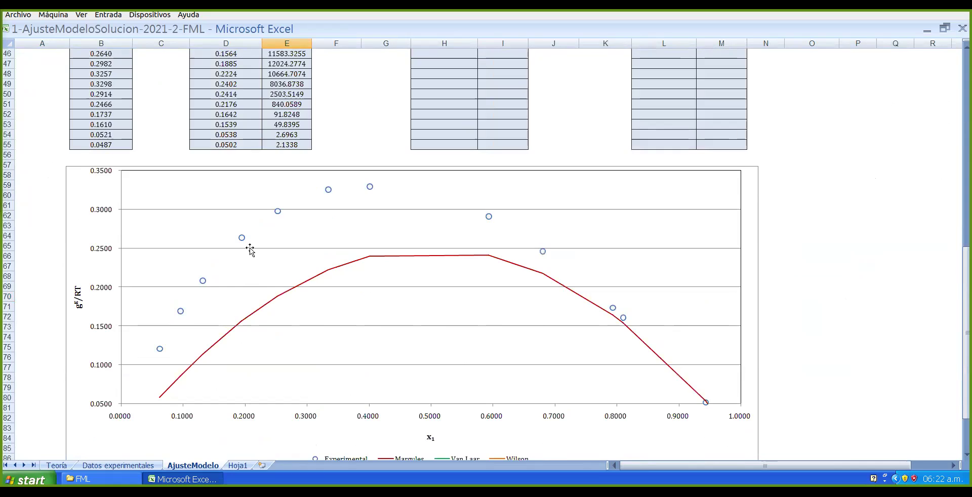
scroll(260, 274, up, 6)
- Leave the full-screen view of the workbook and select the empty cell F33
key(Escape)
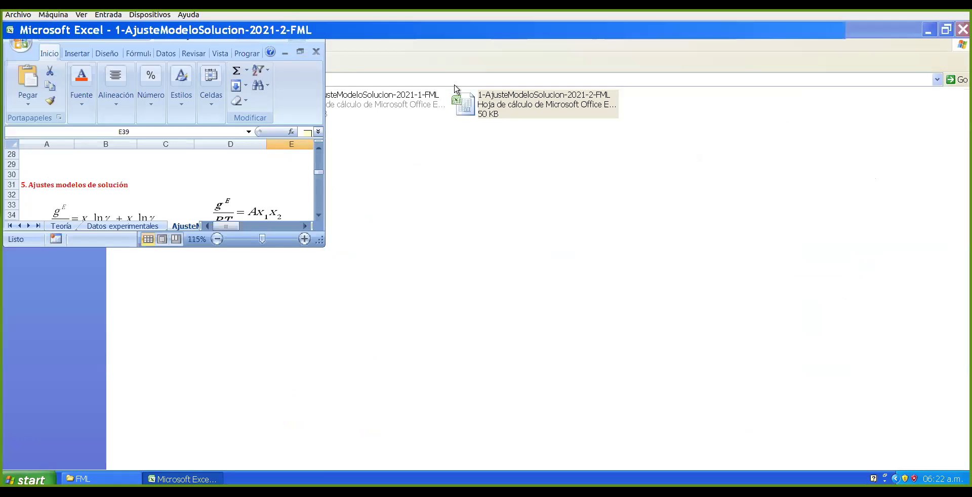
scroll(330, 243, down, 1)
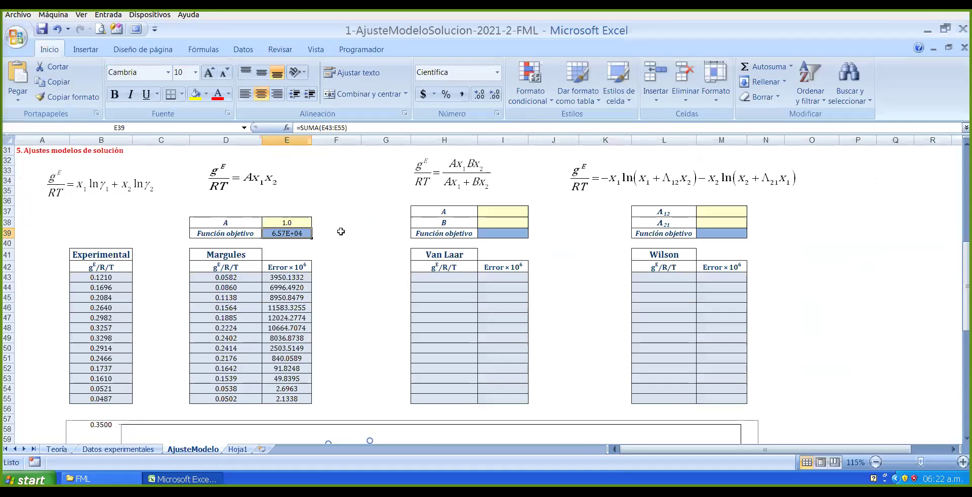
scroll(257, 97, up, 1)
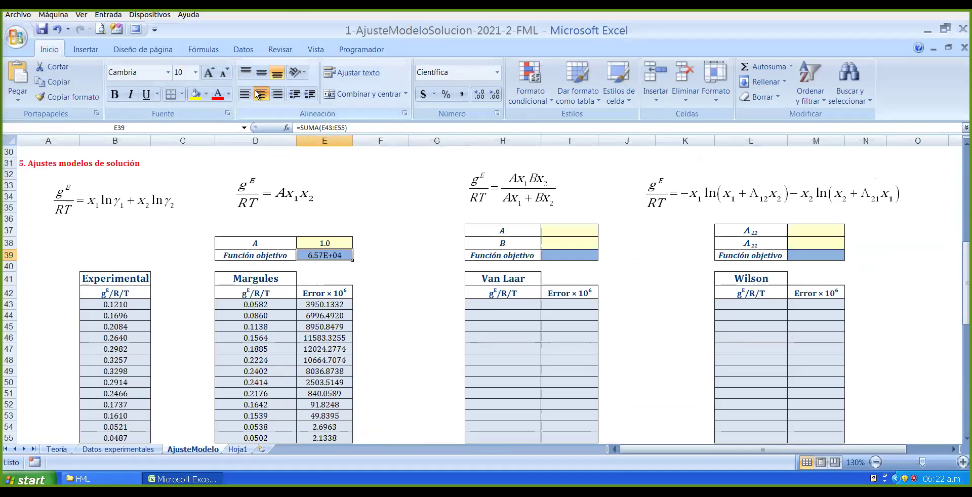
click(394, 181)
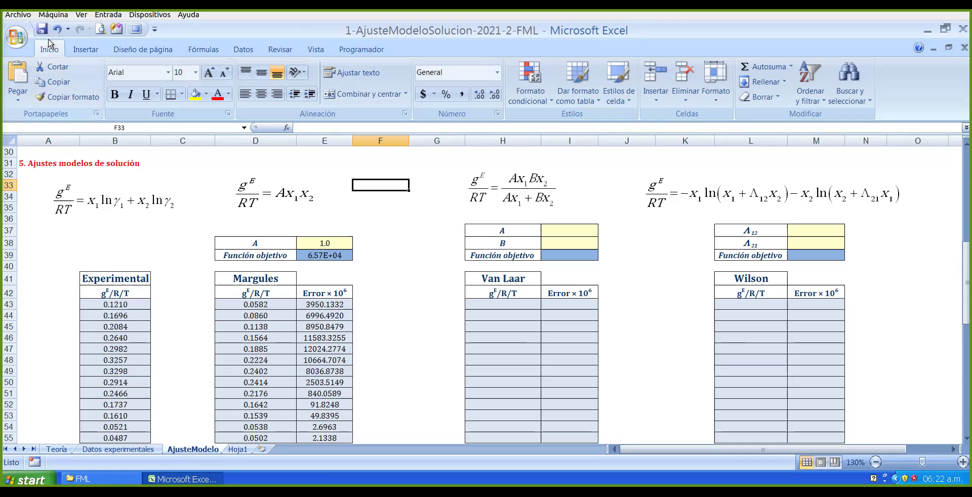
- Open the Excel add-ins manager from the program options and make sure the Solver add-in is enabled
click(17, 35)
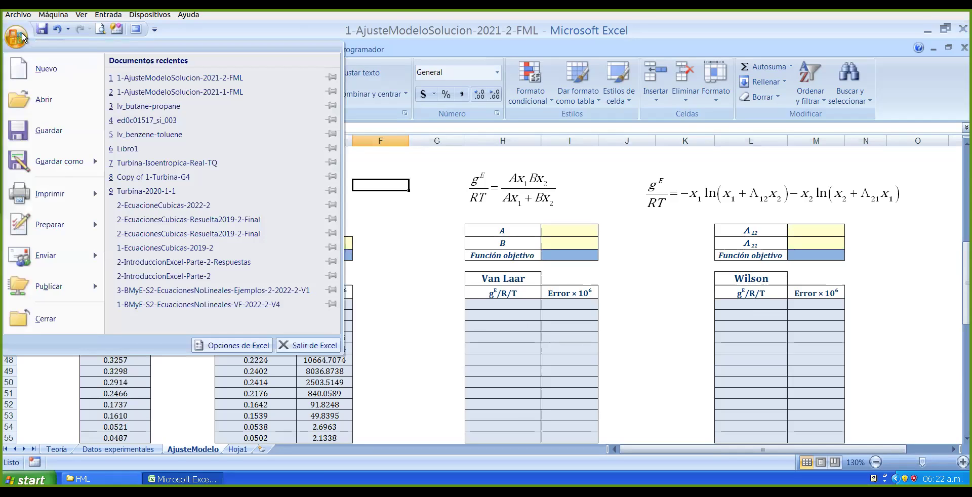
click(243, 350)
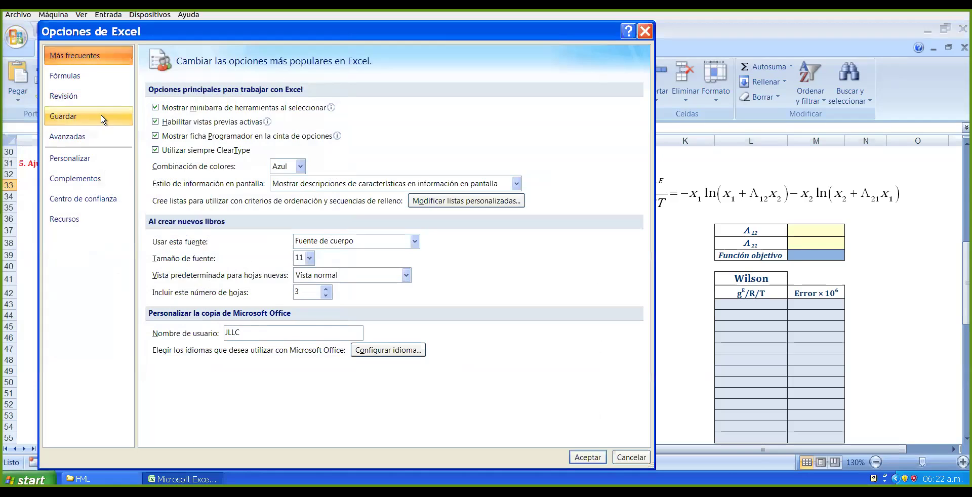
click(98, 177)
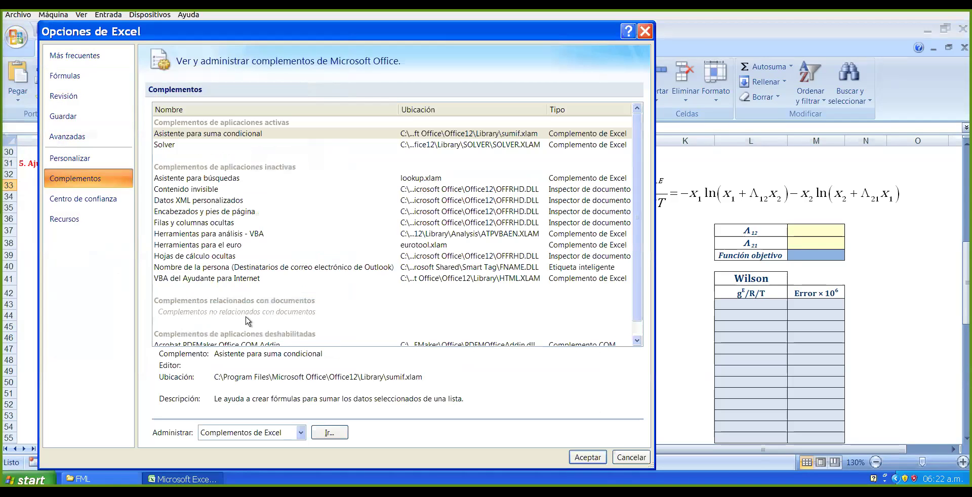
click(336, 436)
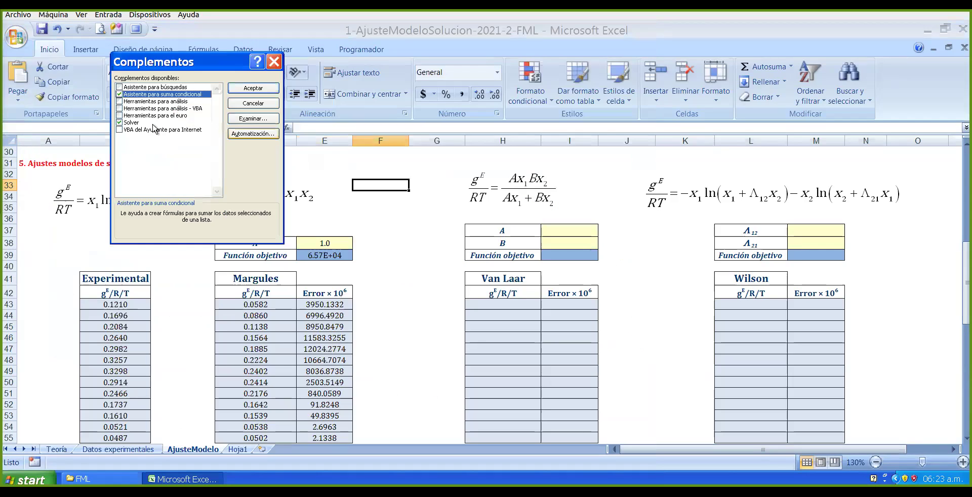
click(126, 123)
click(121, 124)
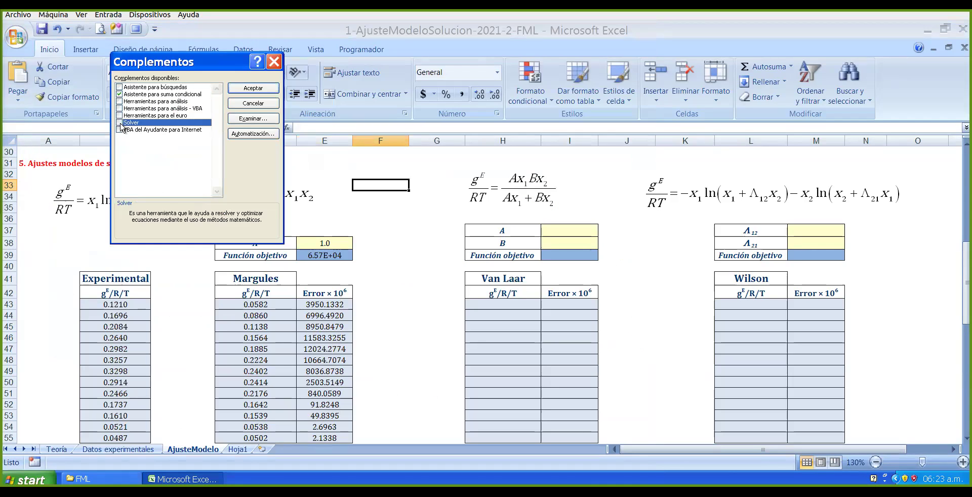
click(122, 124)
click(253, 88)
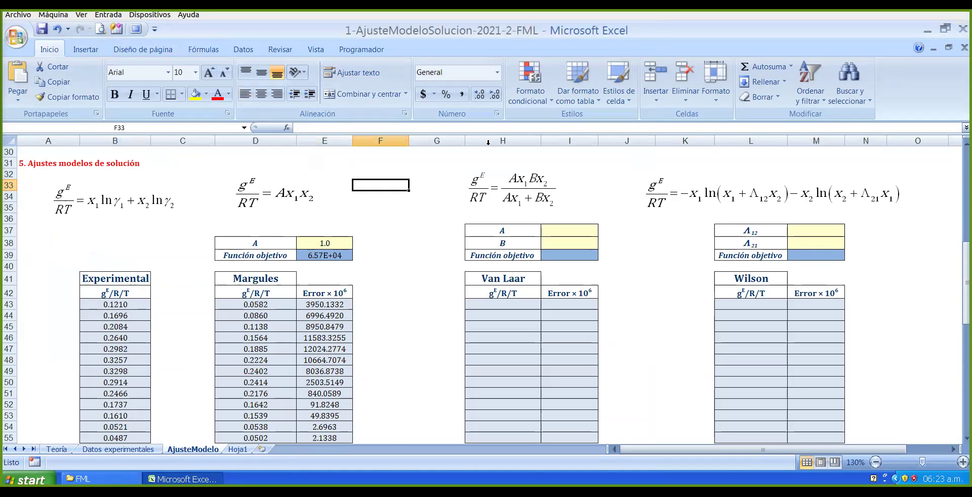
scroll(507, 126, up, 2)
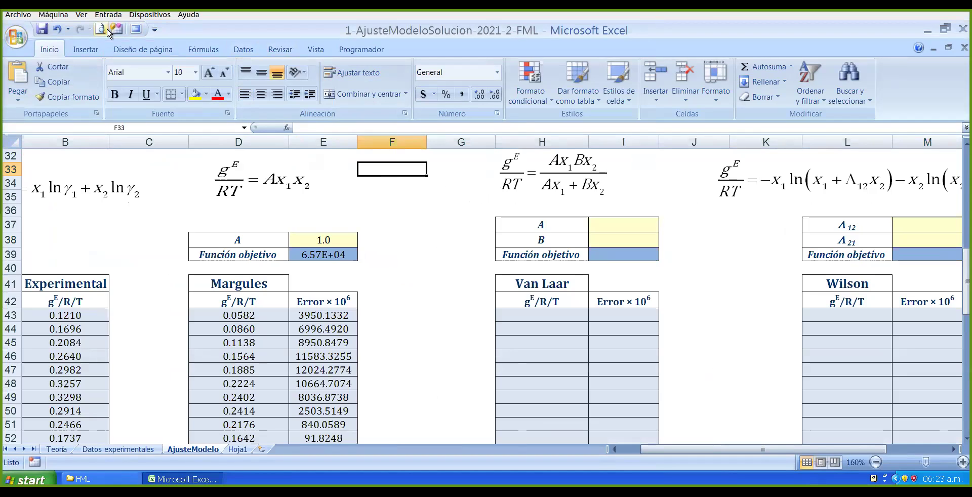
- Reopen the add-ins manager from the program options, check the Solver entry among the available add-ins and accept the list
click(136, 29)
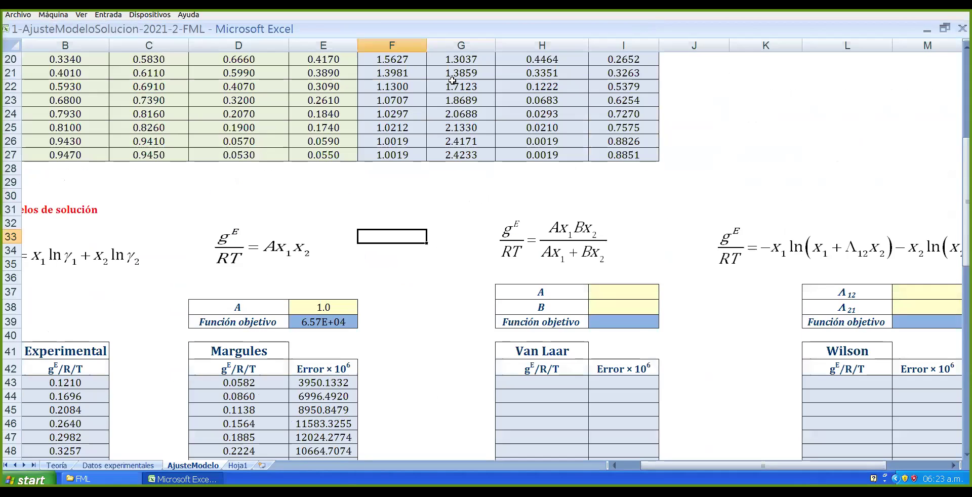
key(Escape)
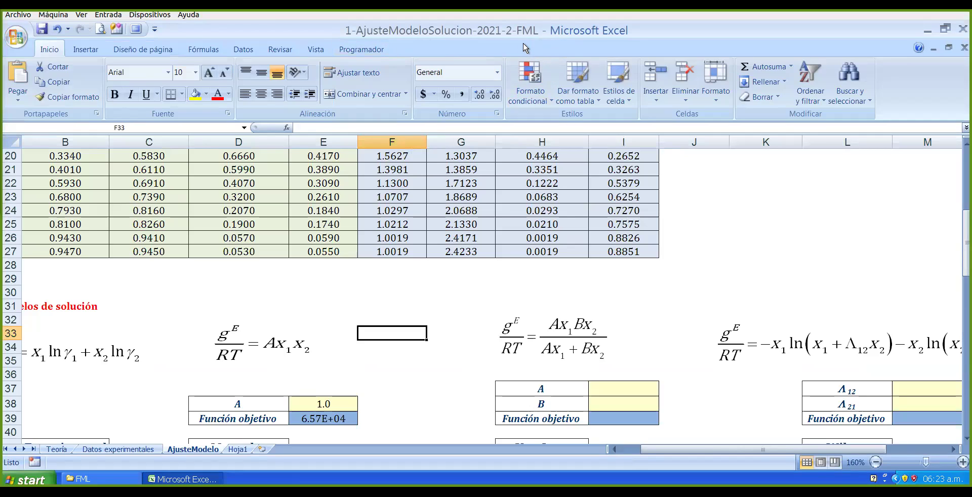
click(18, 38)
click(227, 346)
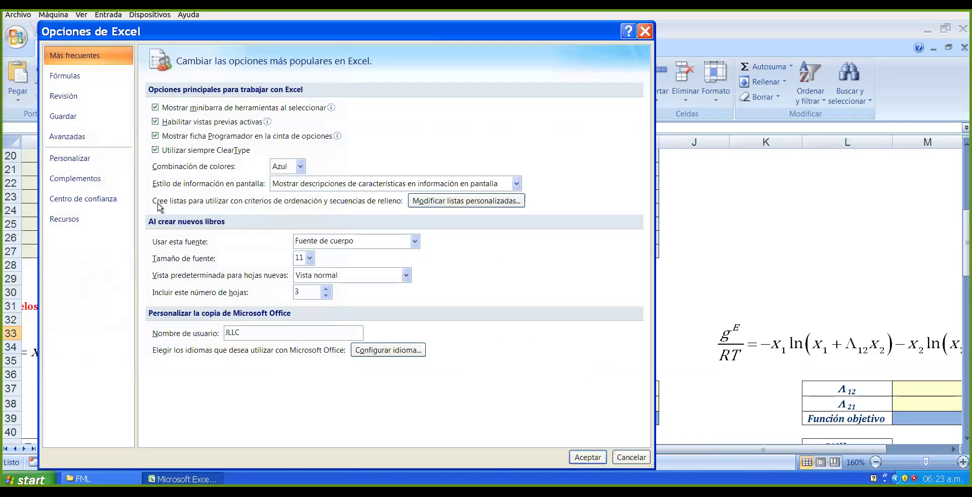
click(91, 179)
click(327, 433)
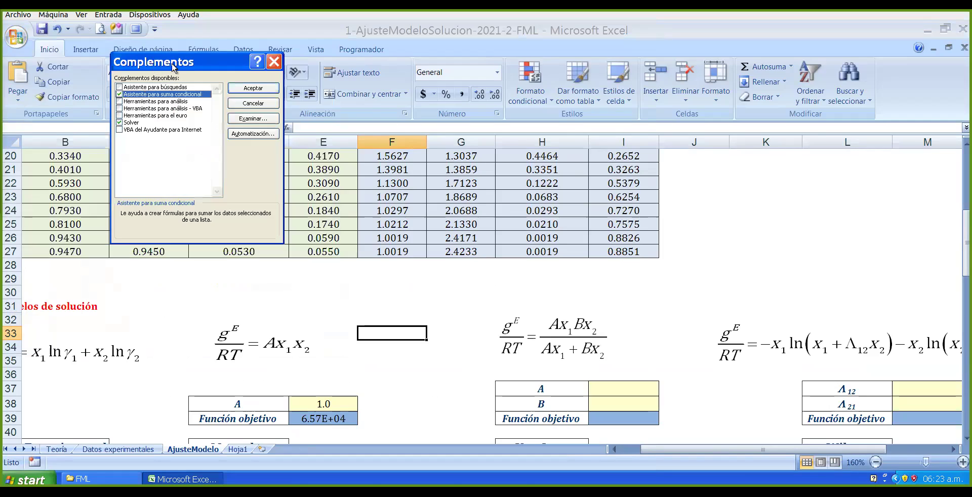
drag(167, 69, 486, 93)
click(474, 153)
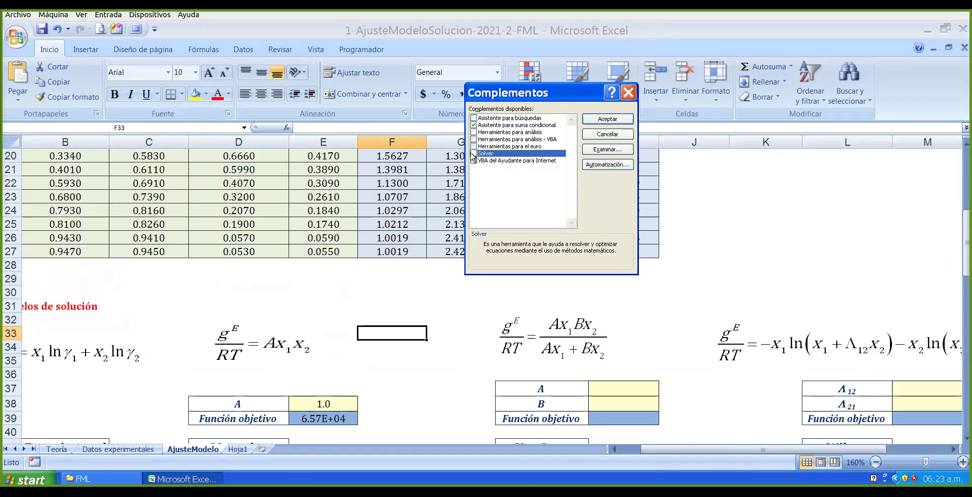
click(600, 120)
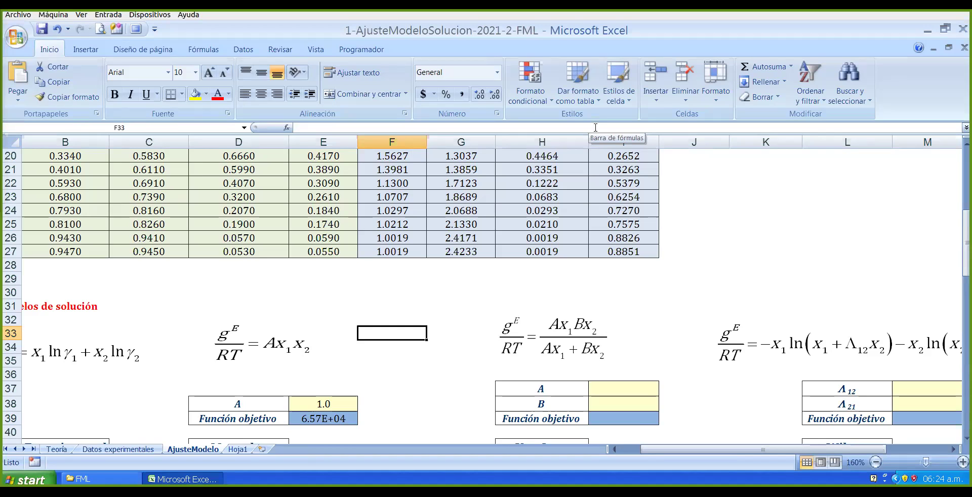
- Set the Margules objective function E39 as the Solver target cell to minimise, run Solver and cancel its results
scroll(543, 183, down, 2)
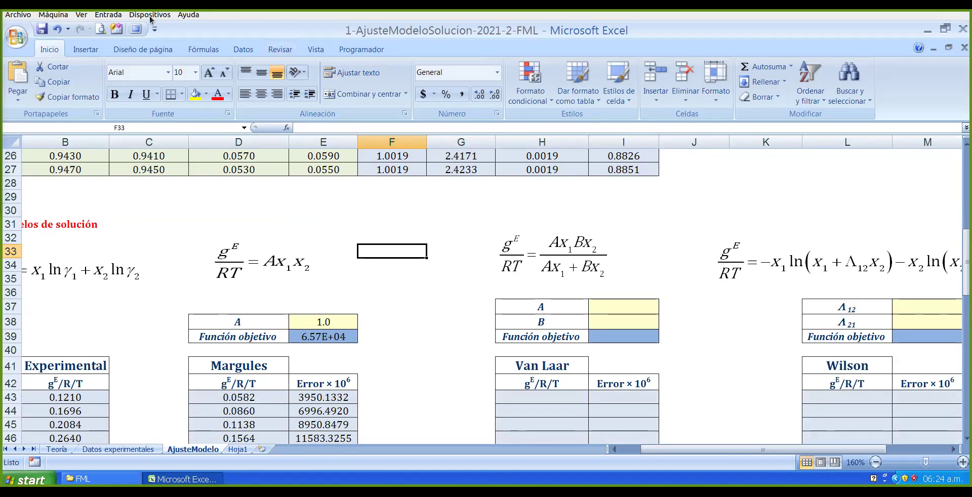
click(254, 54)
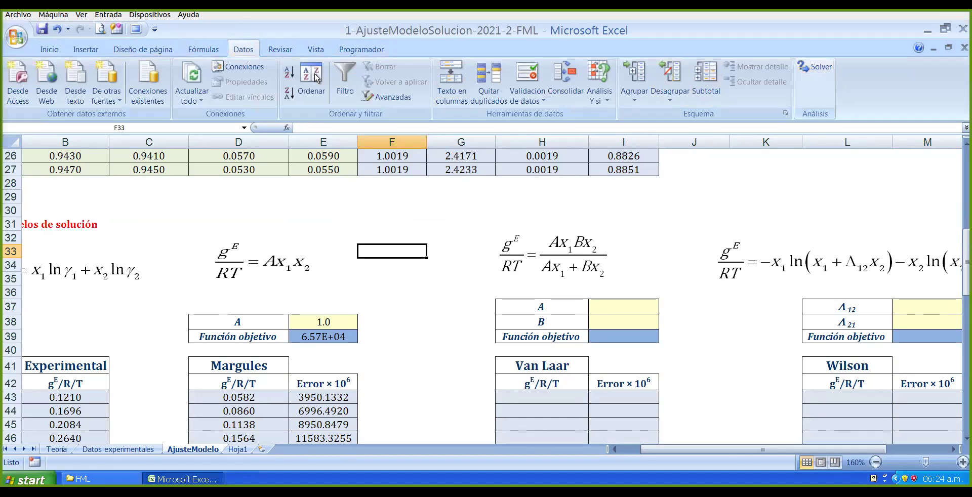
click(808, 75)
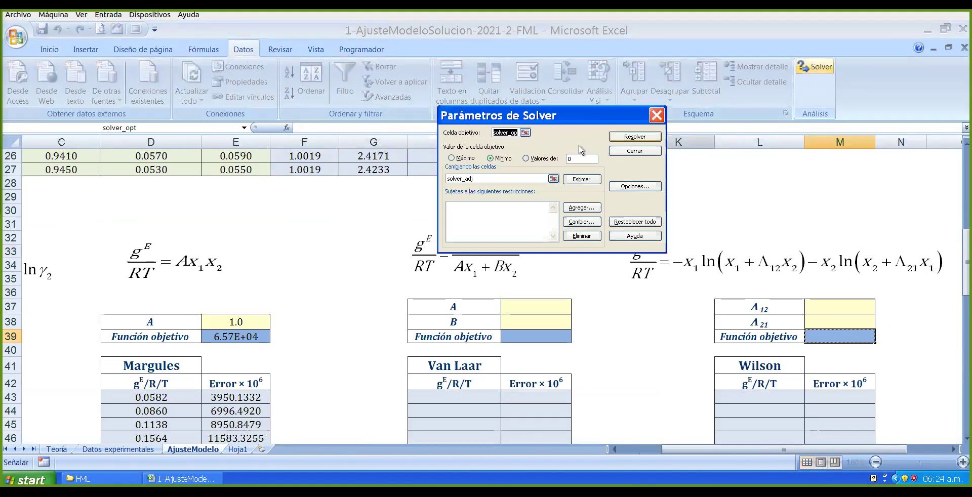
click(530, 133)
scroll(258, 308, down, 2)
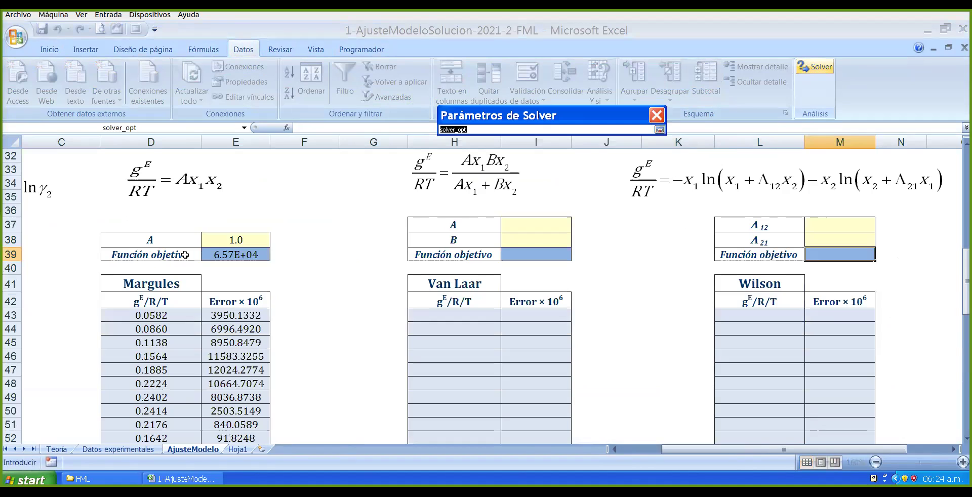
click(231, 255)
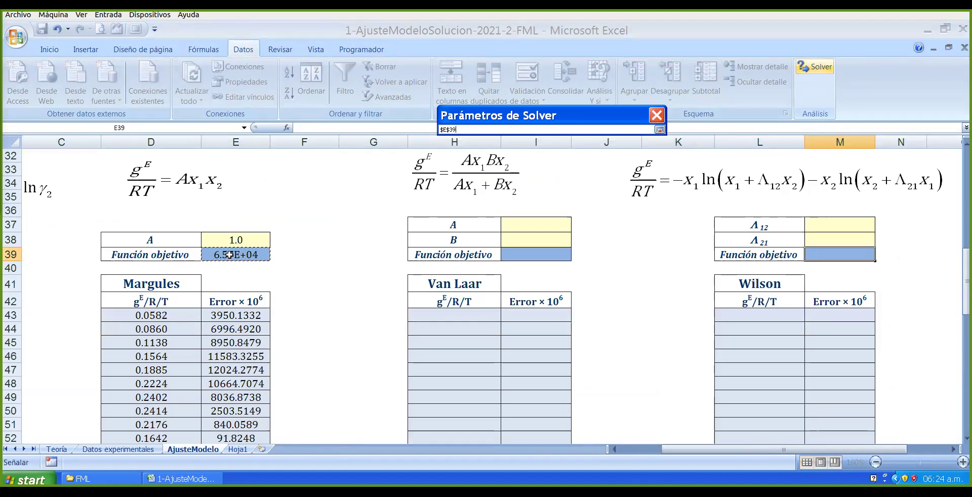
click(660, 130)
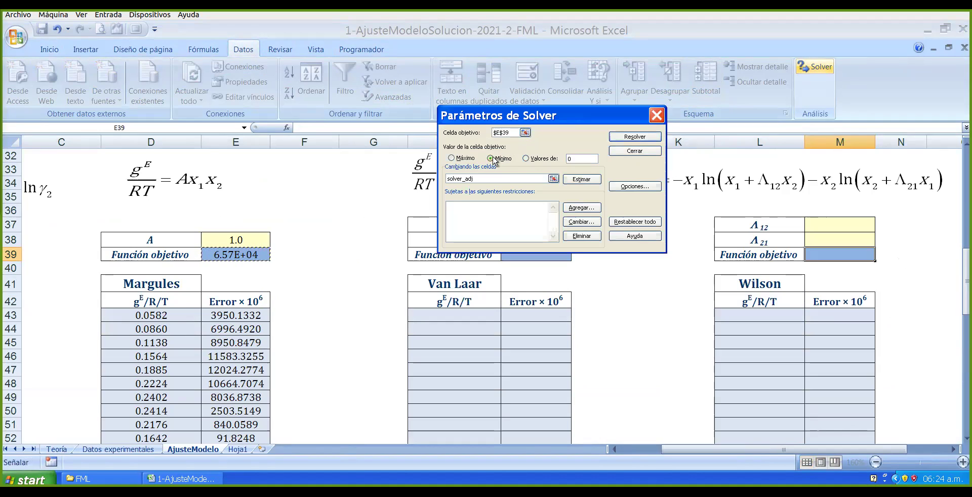
key(Escape)
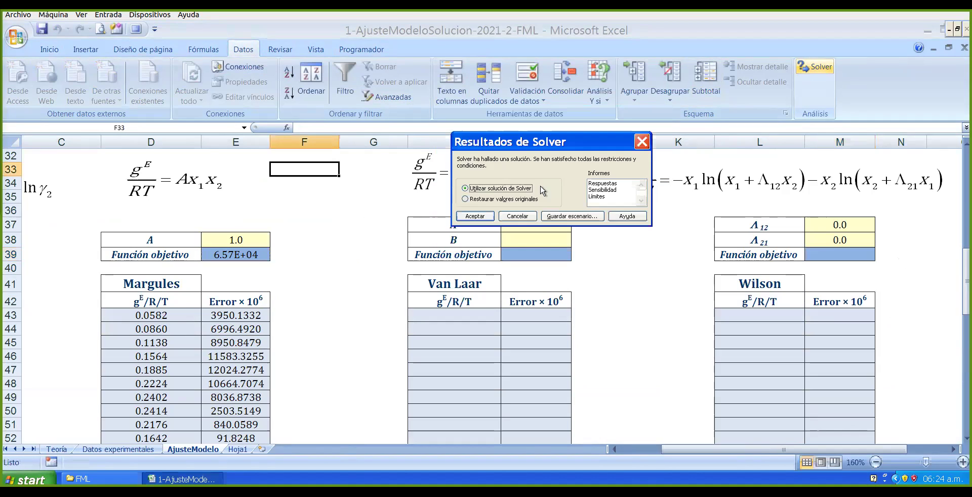
click(517, 220)
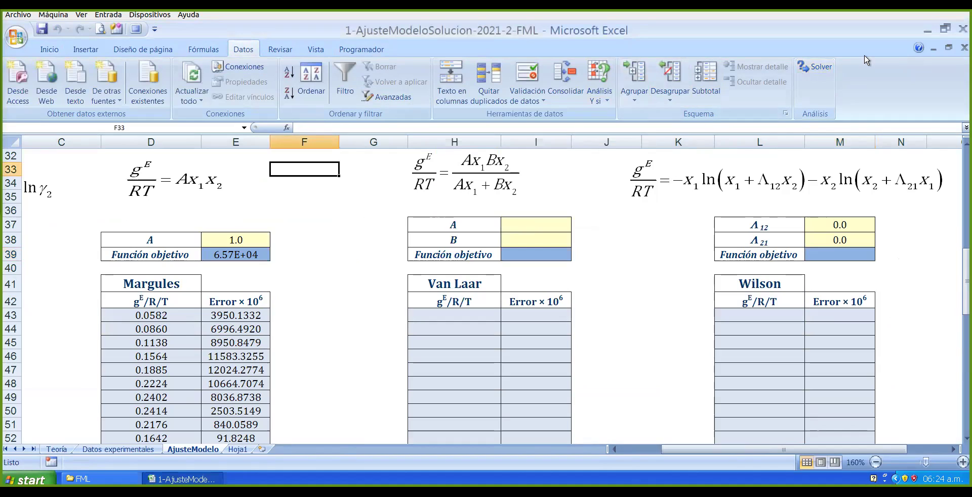
- Set the Margules parameter A in E38 as Solver's changing cell, solve for the minimum and keep the Solver solution
click(815, 67)
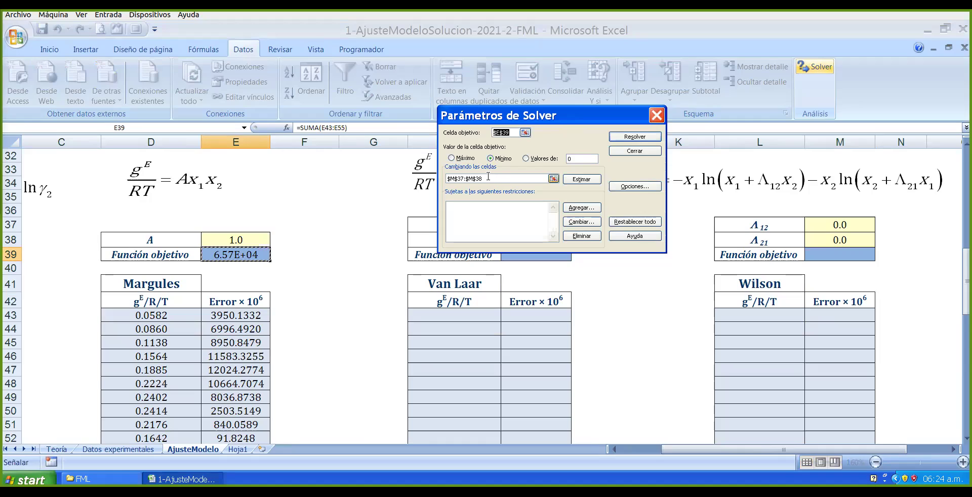
drag(495, 180, 447, 180)
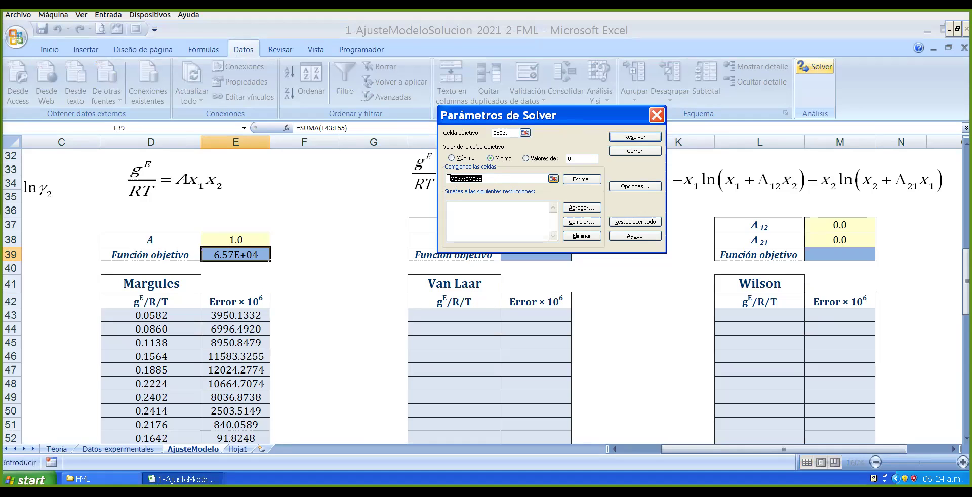
key(BackSpace)
click(244, 237)
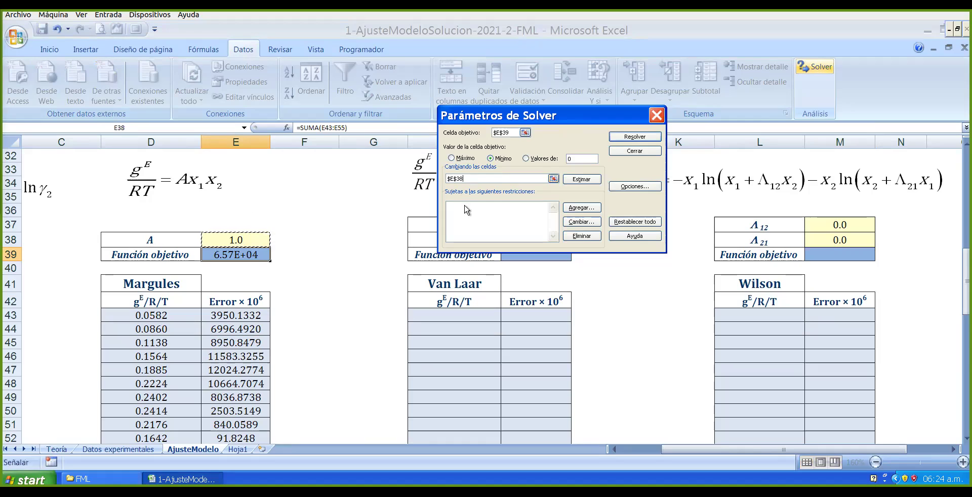
click(624, 138)
click(475, 217)
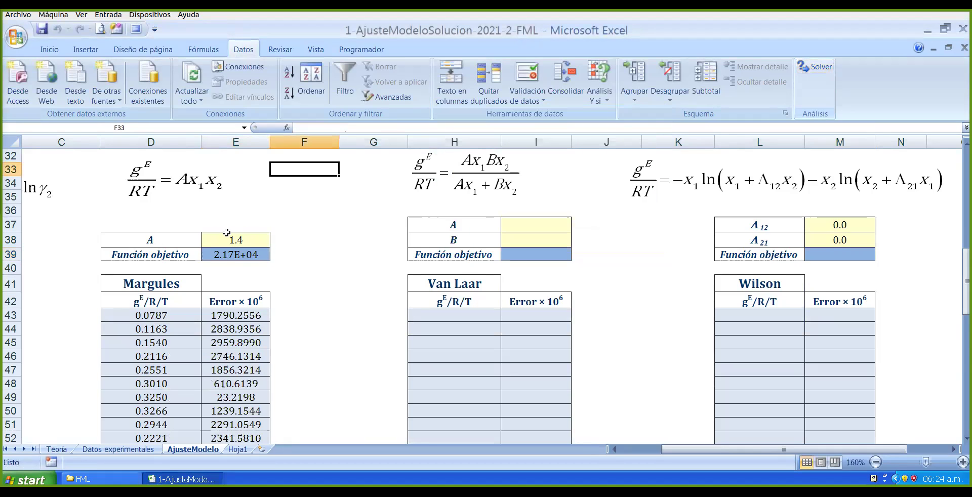
- Select the fitted parameter A in E38 and switch the workbook to full-screen view
scroll(230, 237, down, 1)
click(237, 205)
key(alt+v)
key(u)
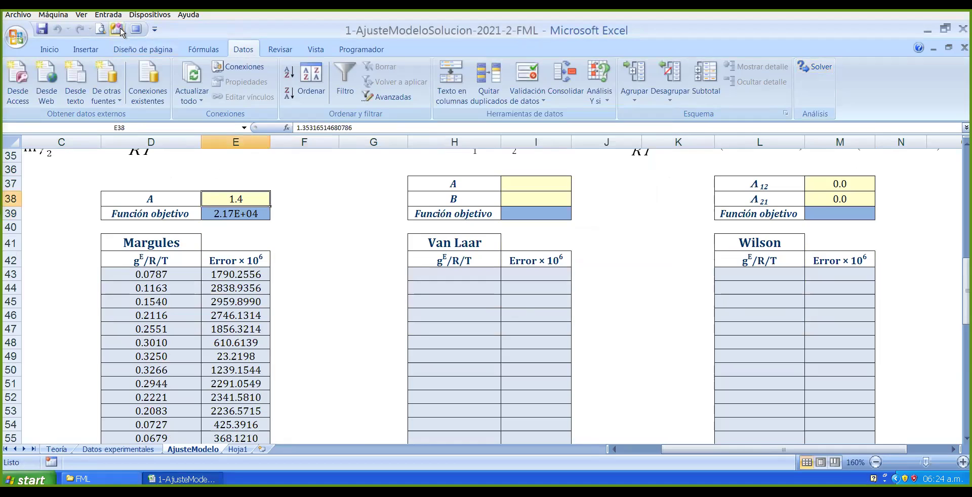
scroll(258, 195, up, 1)
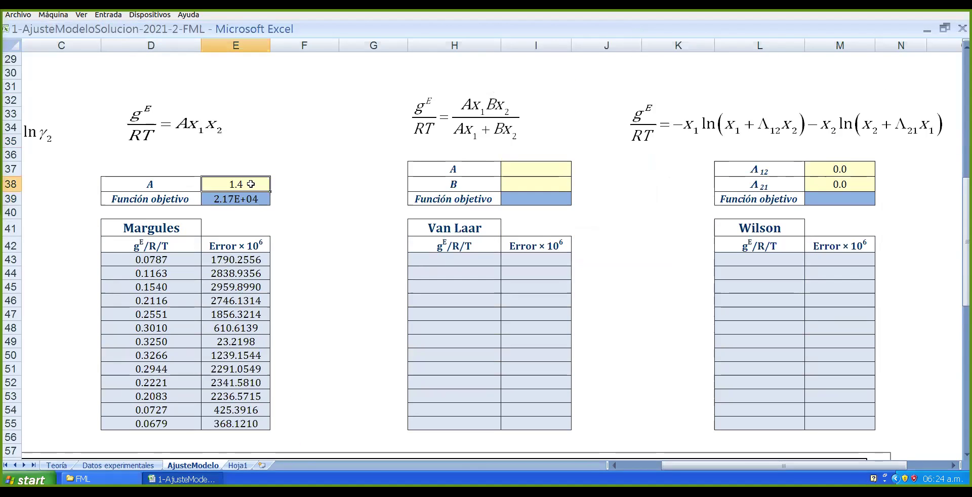
- Compare the fitted Margules curve with the experimental points in the chart and the values in the Margules table
scroll(263, 213, down, 7)
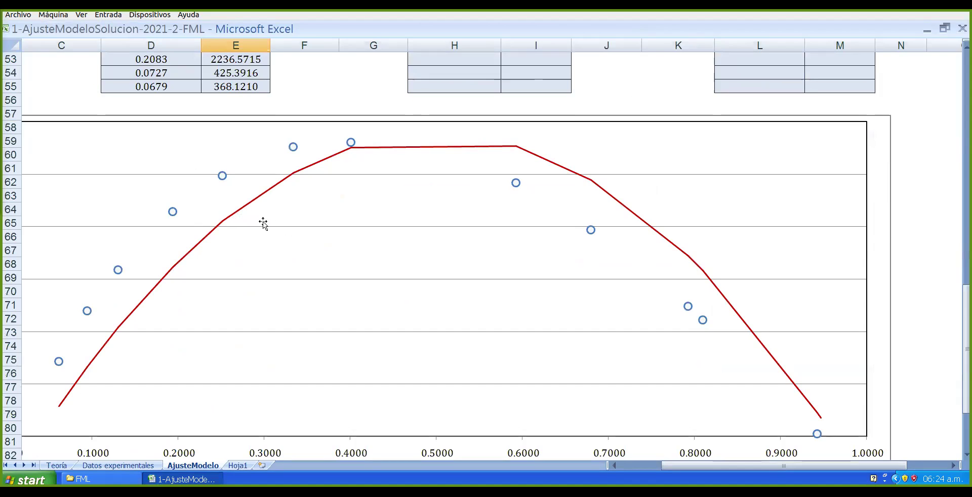
scroll(256, 234, down, 2)
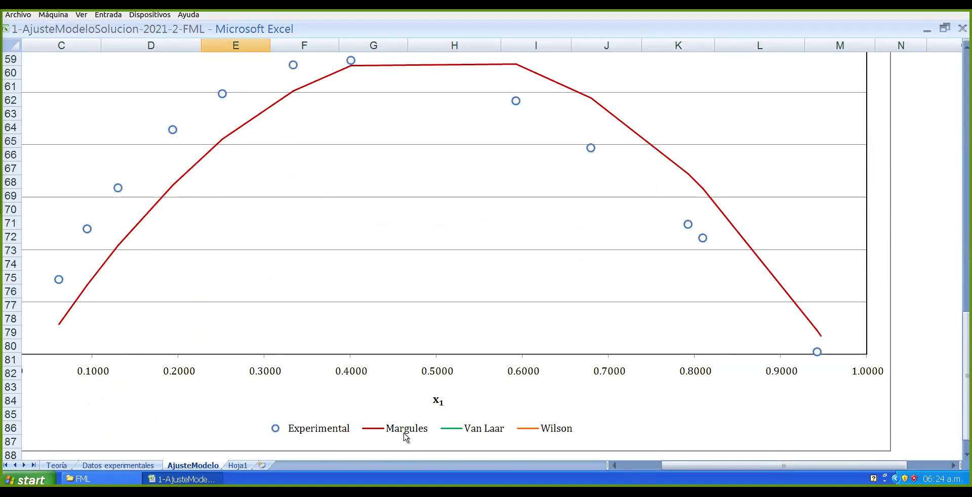
scroll(300, 338, up, 1)
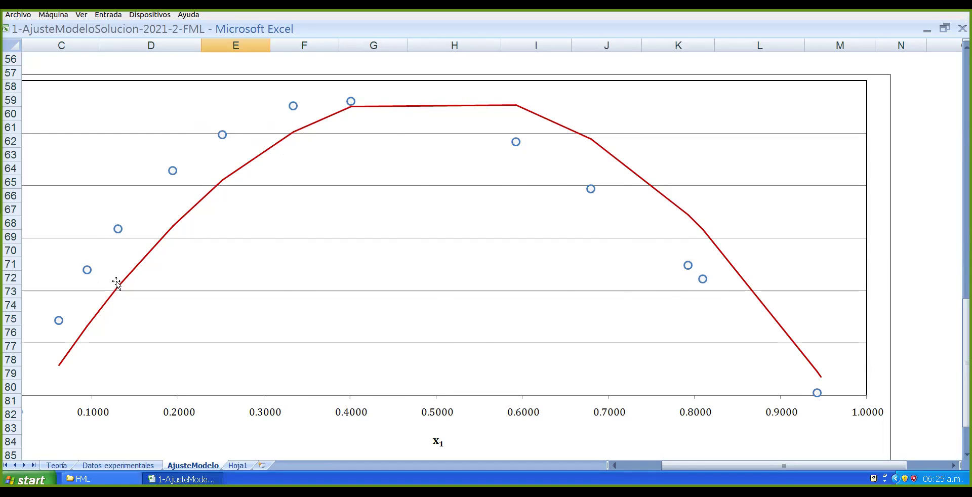
scroll(349, 190, up, 6)
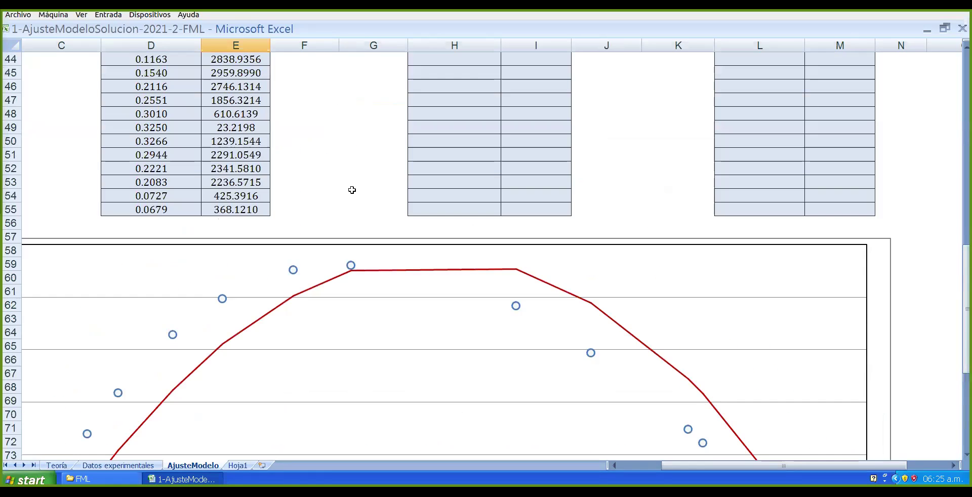
scroll(360, 184, down, 2)
scroll(447, 208, down, 8)
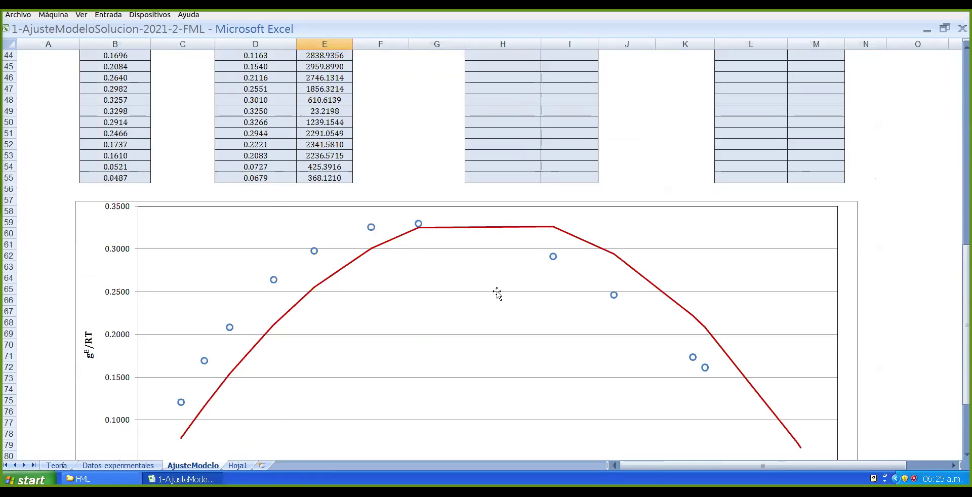
scroll(538, 172, up, 4)
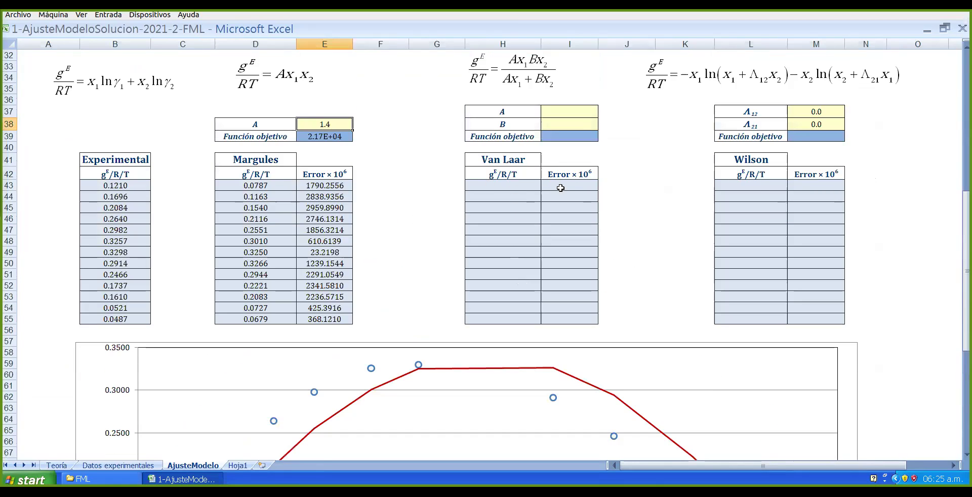
scroll(518, 186, up, 1)
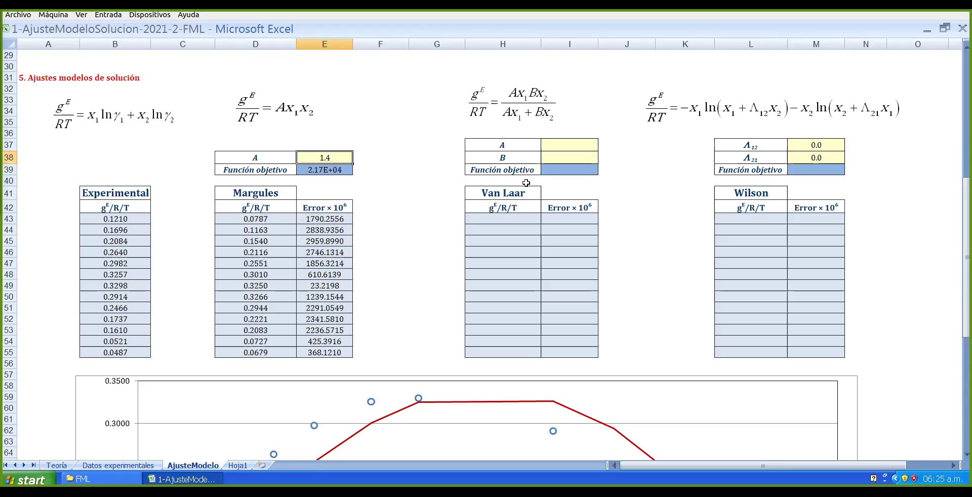
- Examine the Van Laar and Wilson equations, parameter cells and result tables beside the Margules fit
click(525, 192)
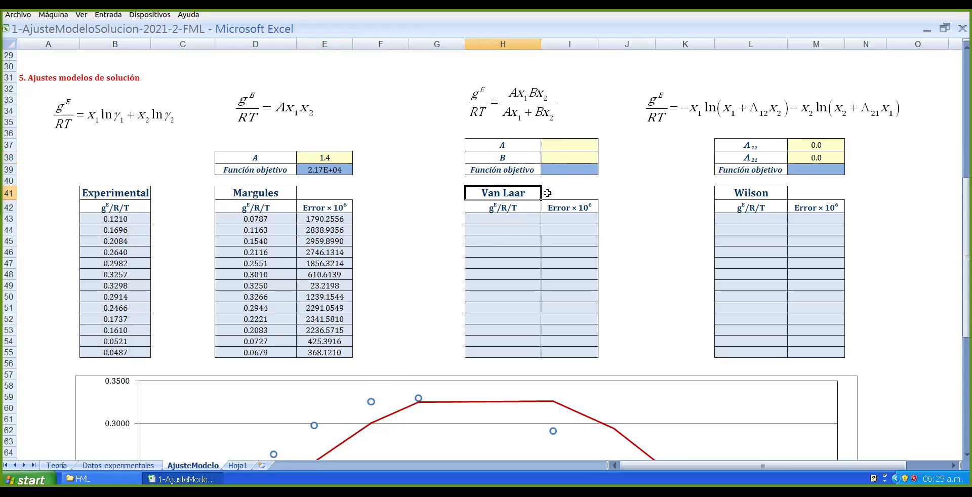
scroll(547, 193, down, 1)
scroll(517, 183, up, 1)
scroll(514, 224, down, 2)
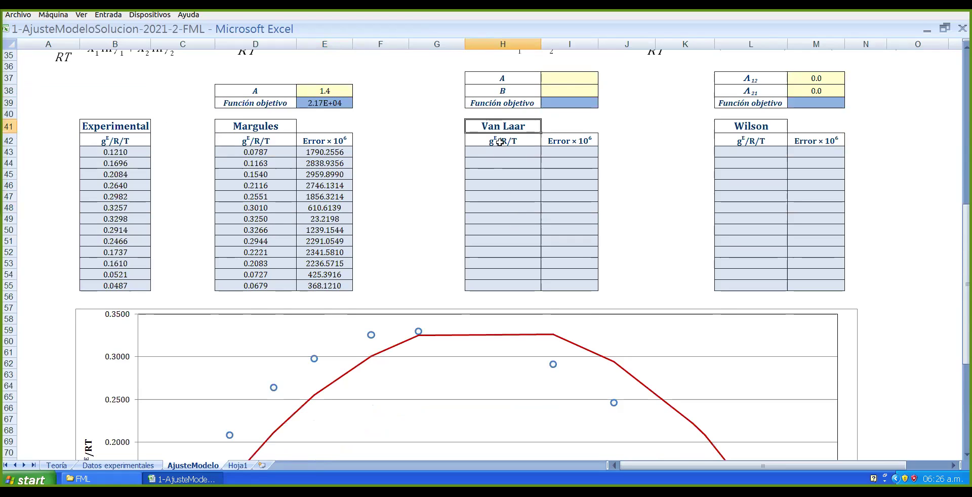
scroll(504, 140, up, 2)
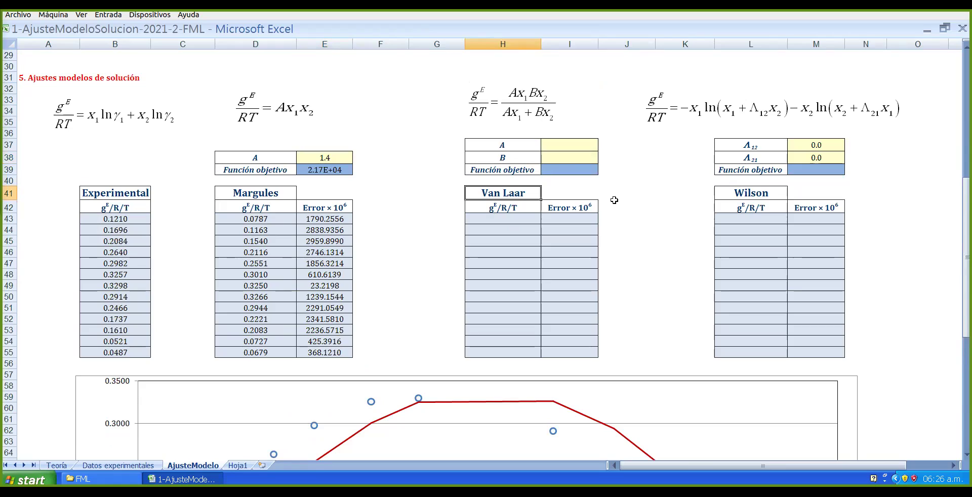
click(738, 194)
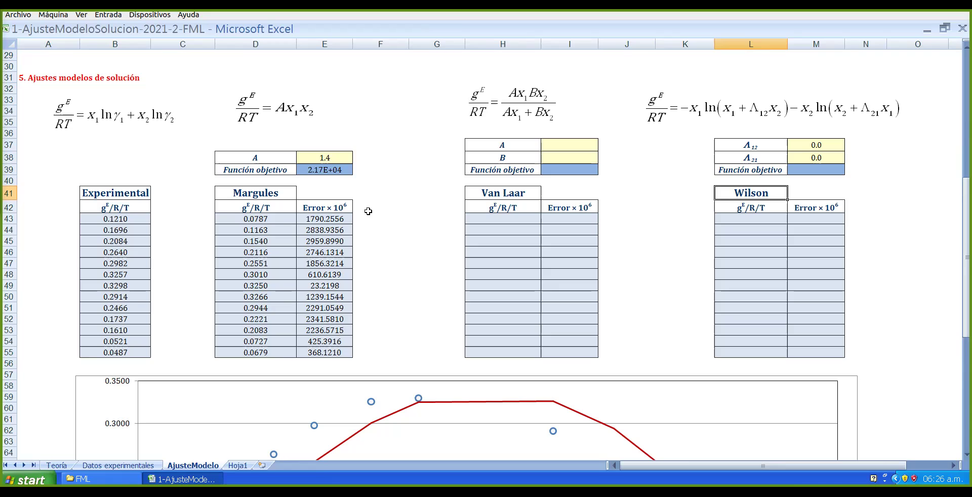
scroll(506, 197, up, 1)
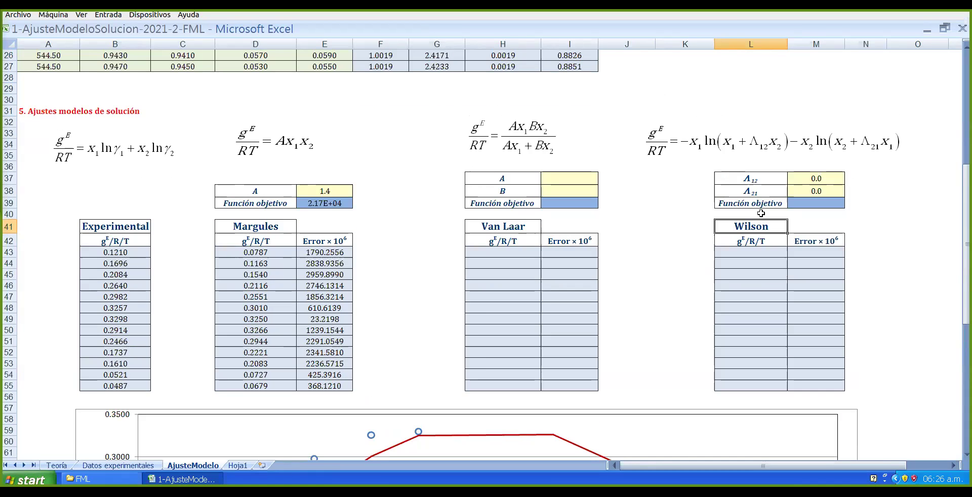
click(630, 225)
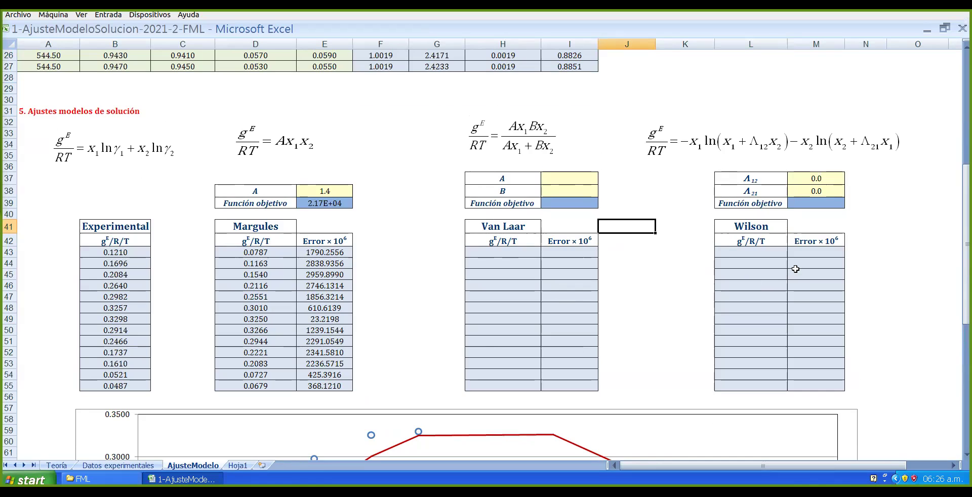
- Review the chart of experimental and model values together with the three model tables above it
scroll(794, 269, down, 5)
scroll(602, 321, up, 5)
click(647, 292)
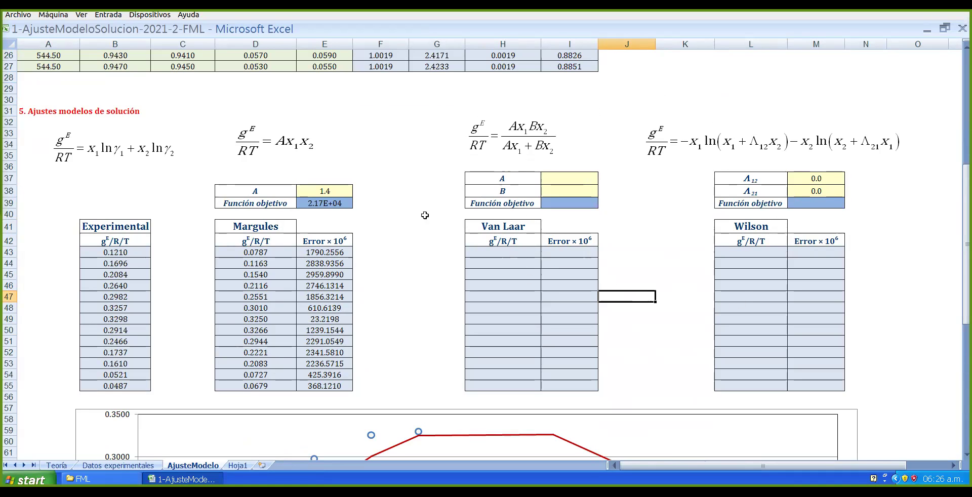
scroll(424, 297, down, 4)
scroll(423, 297, up, 4)
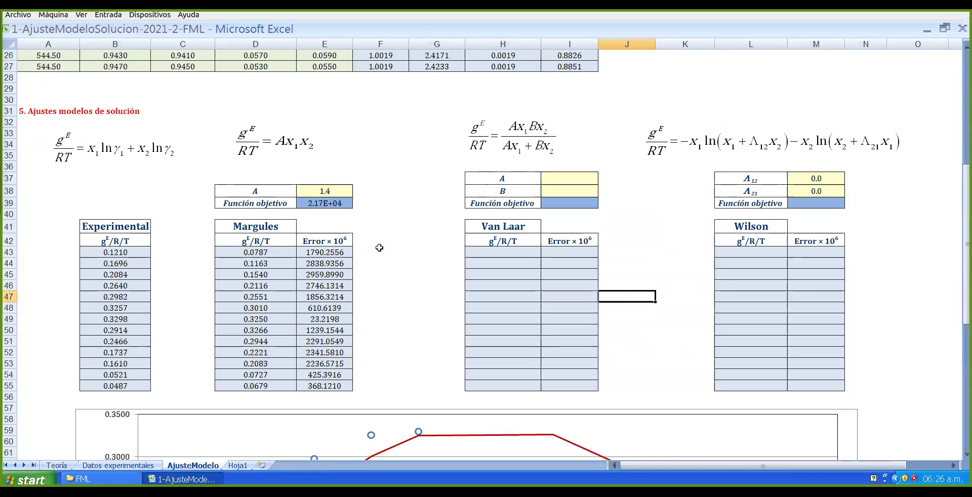
scroll(614, 271, down, 1)
scroll(615, 271, down, 4)
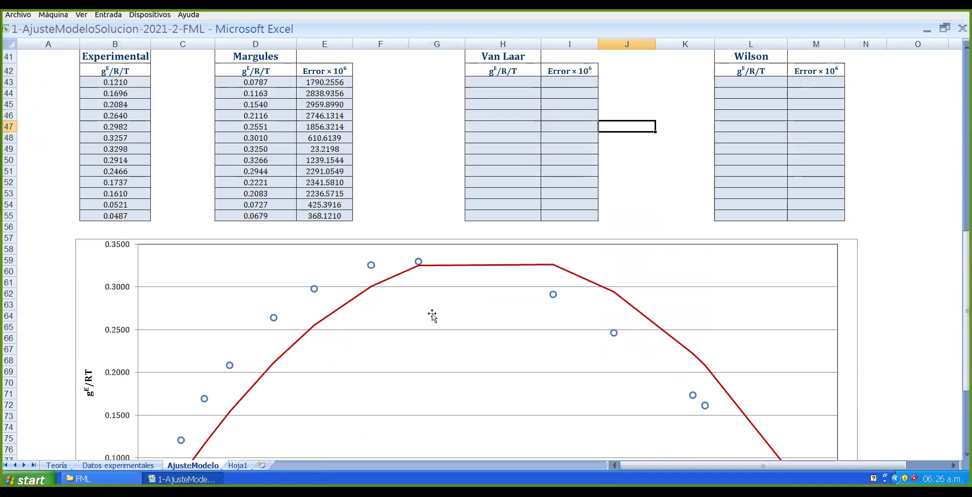
scroll(454, 284, up, 4)
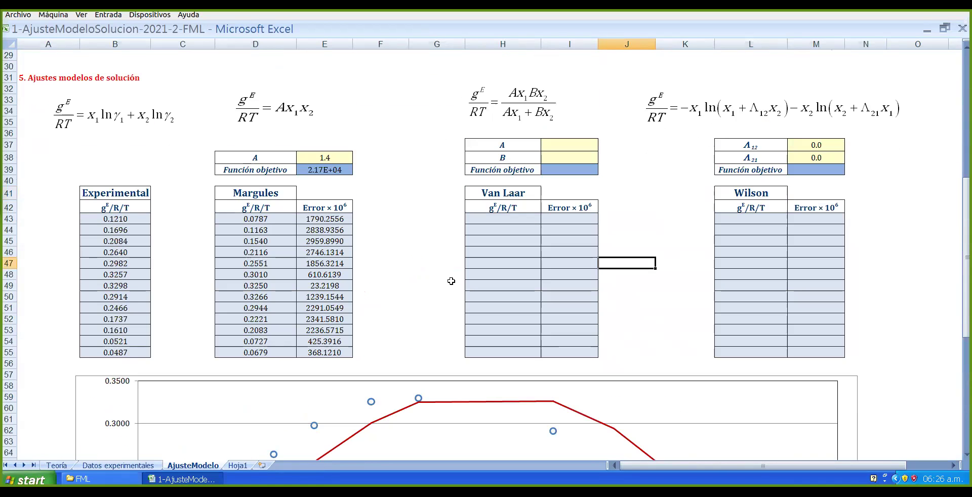